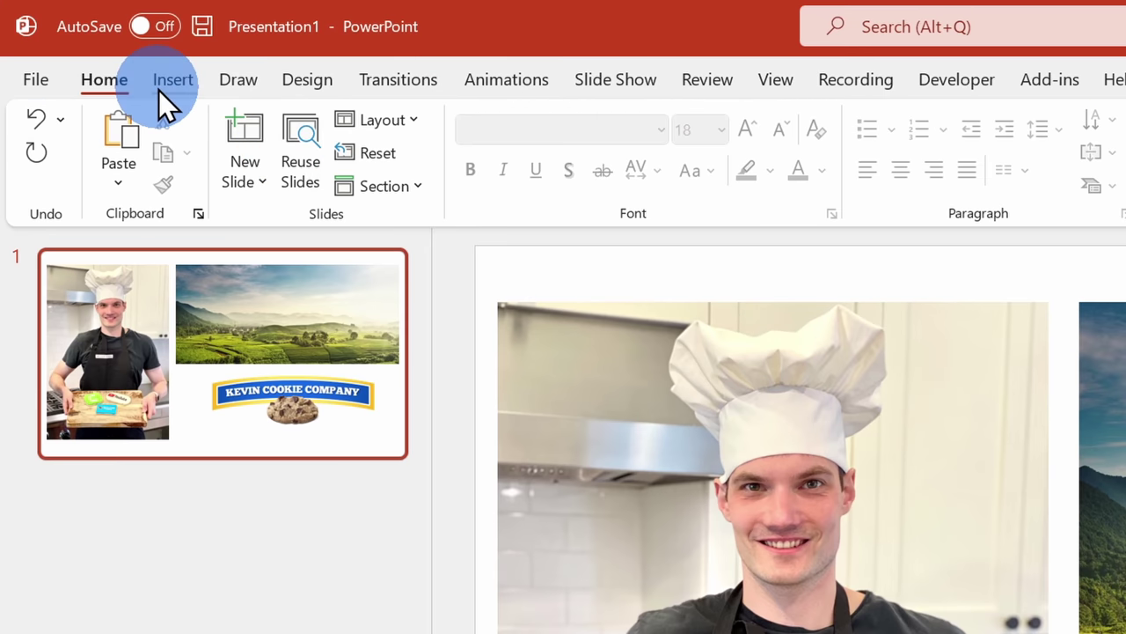
Step: Open the Stock Images gallery under Insert > Pictures and scroll through the image results
click(88, 46)
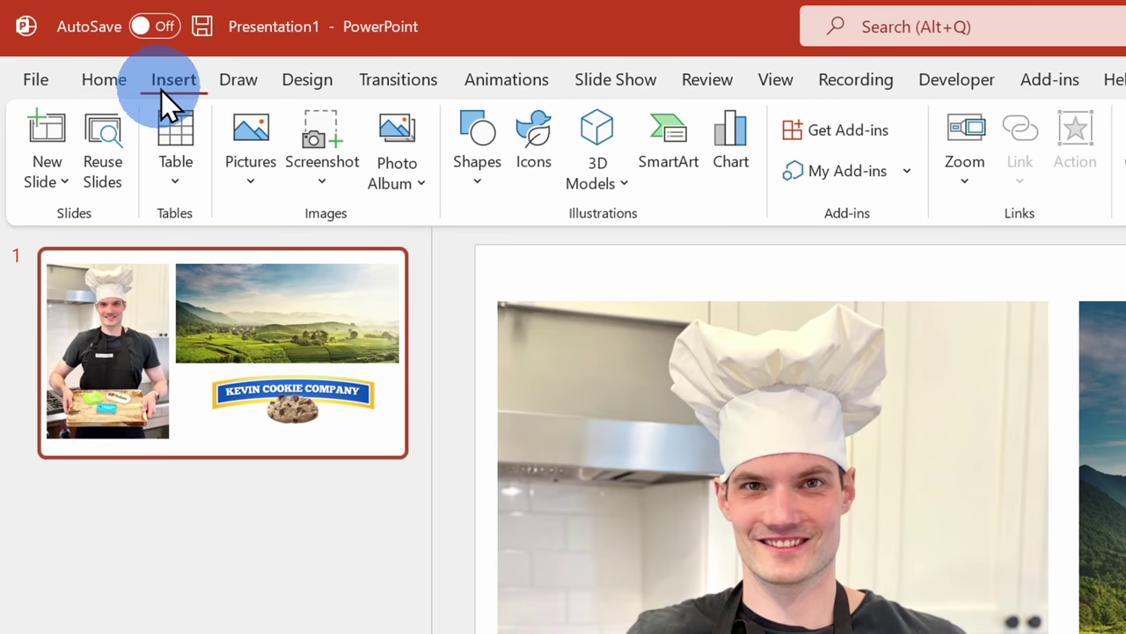
click(245, 173)
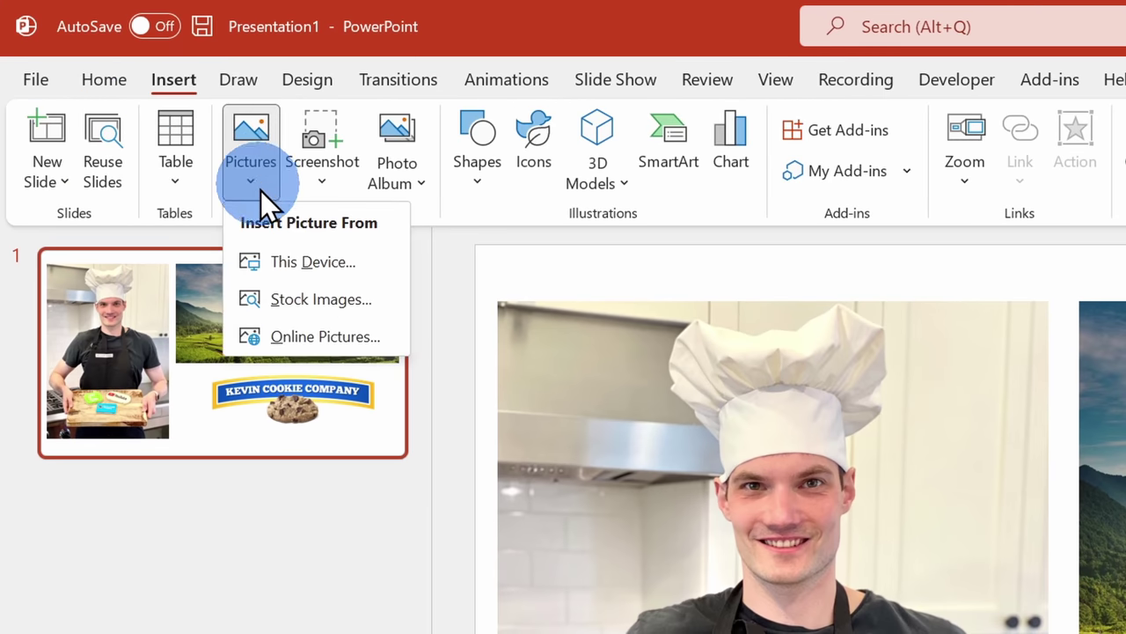
click(302, 302)
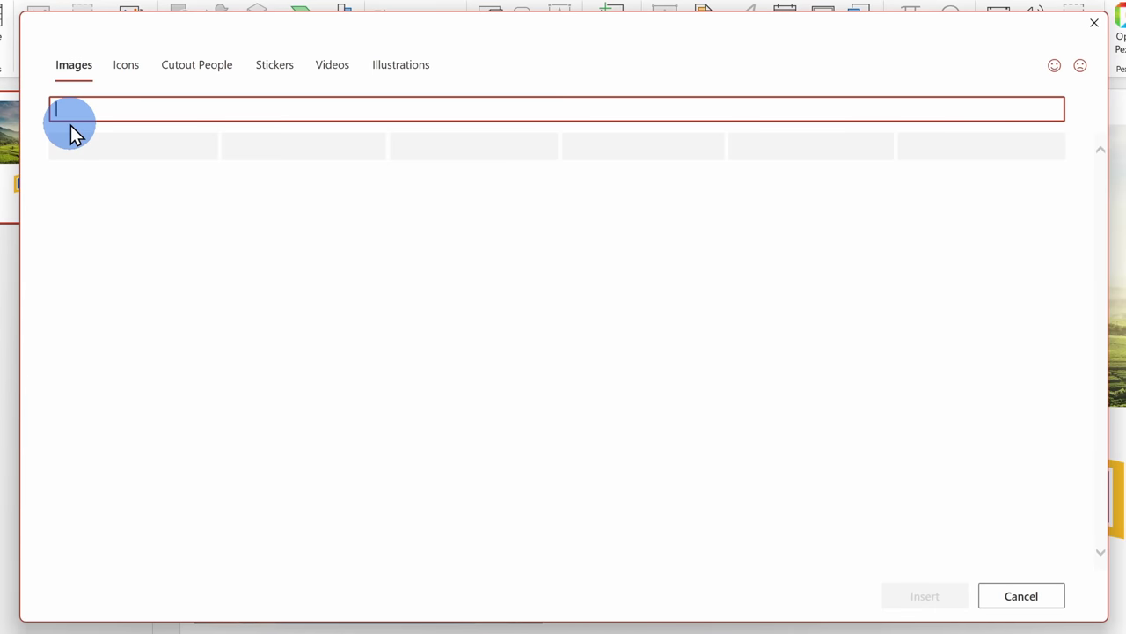
scroll(793, 273, down, 3)
scroll(797, 275, down, 8)
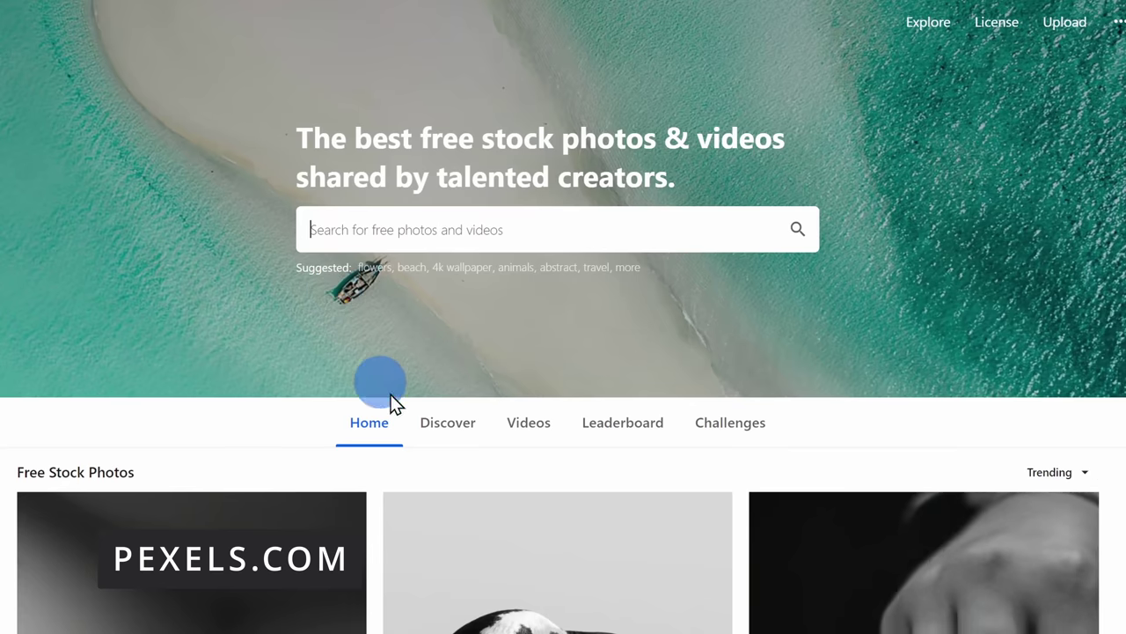
Step: Open Pexels' Discover page, choose the Nature collection and scroll through its free photos
click(444, 429)
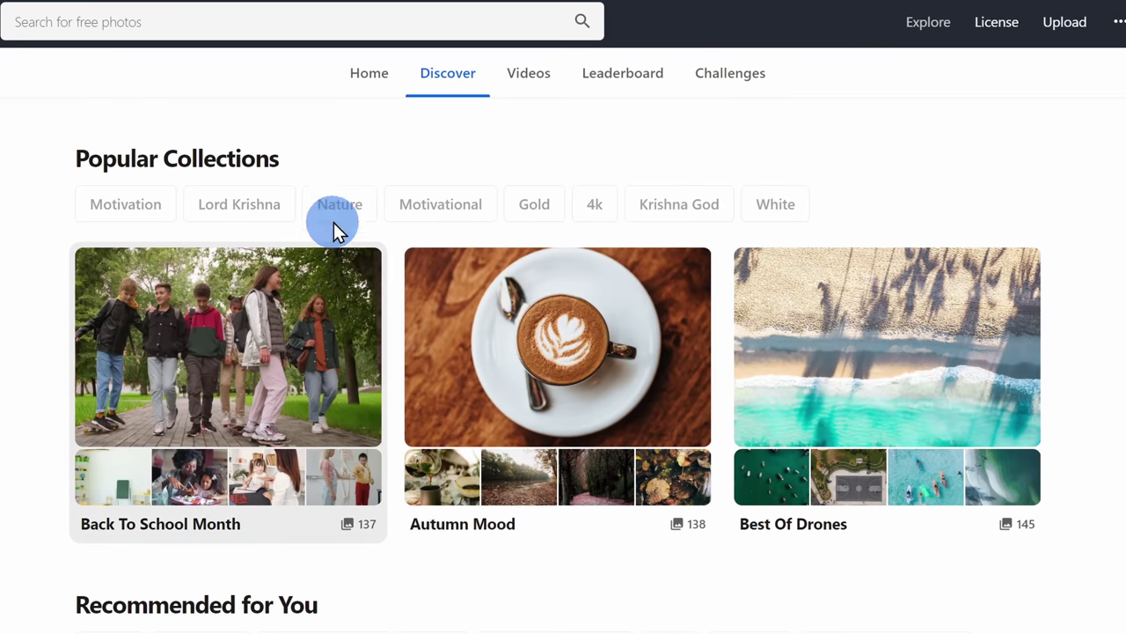
click(334, 212)
scroll(1114, 239, down, 10)
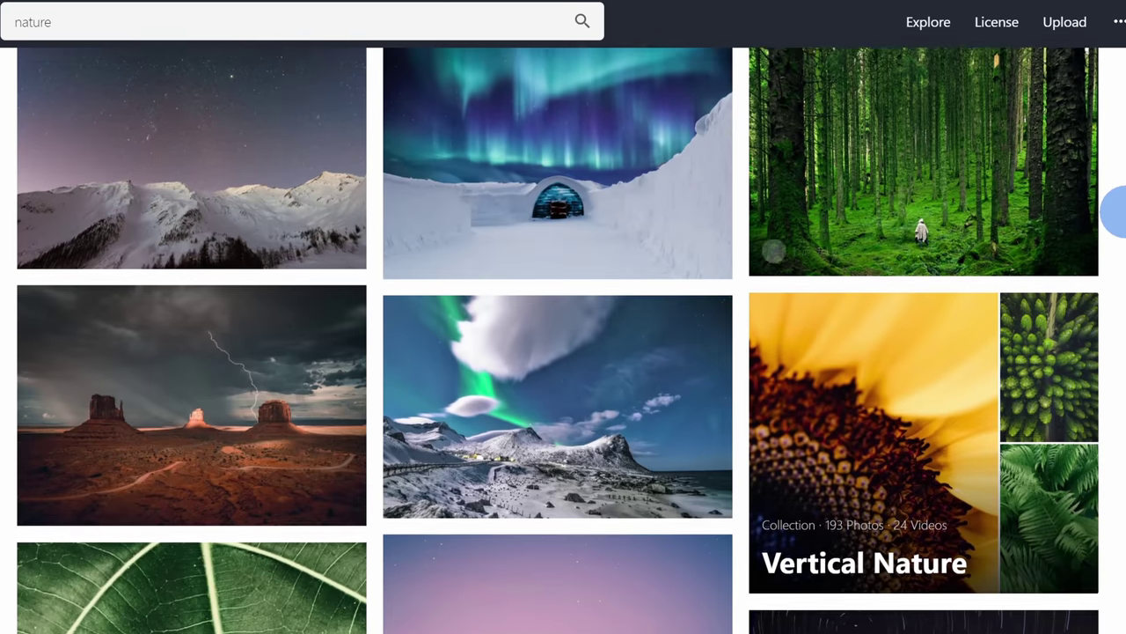
scroll(1116, 243, down, 15)
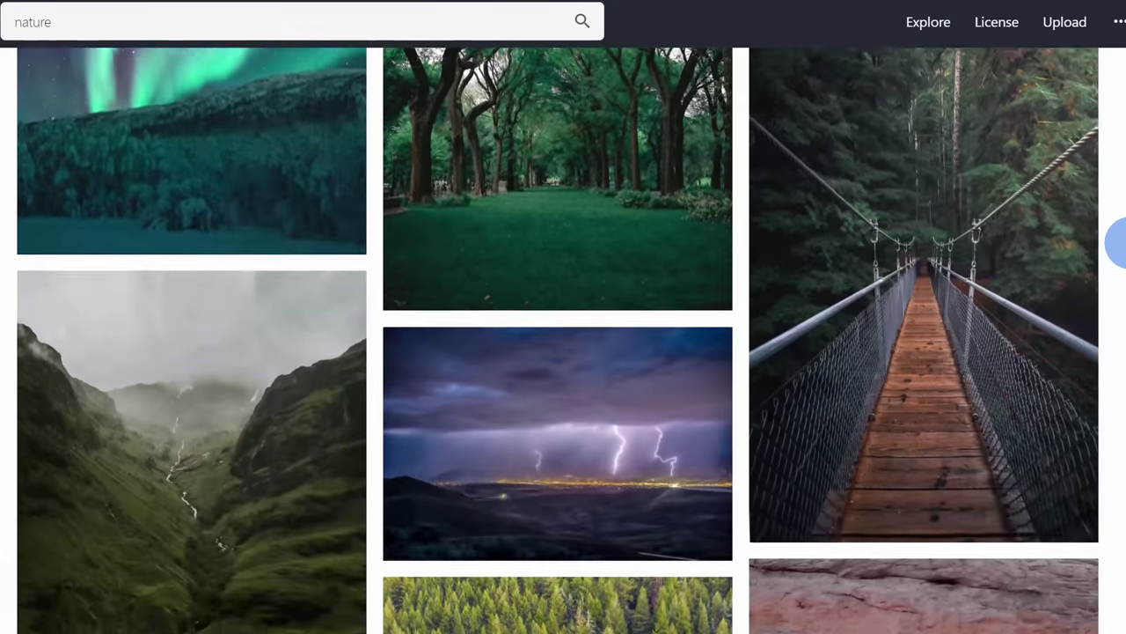
scroll(1116, 244, down, 10)
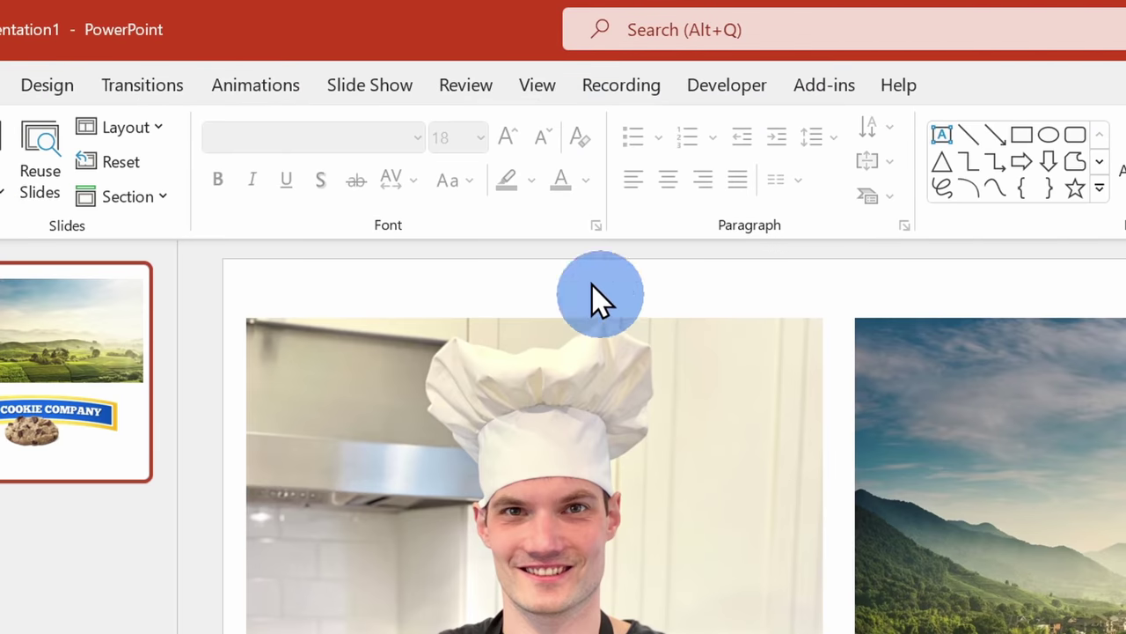
Step: Turn on Guides in the View tab's Show group to overlay alignment guides
click(538, 88)
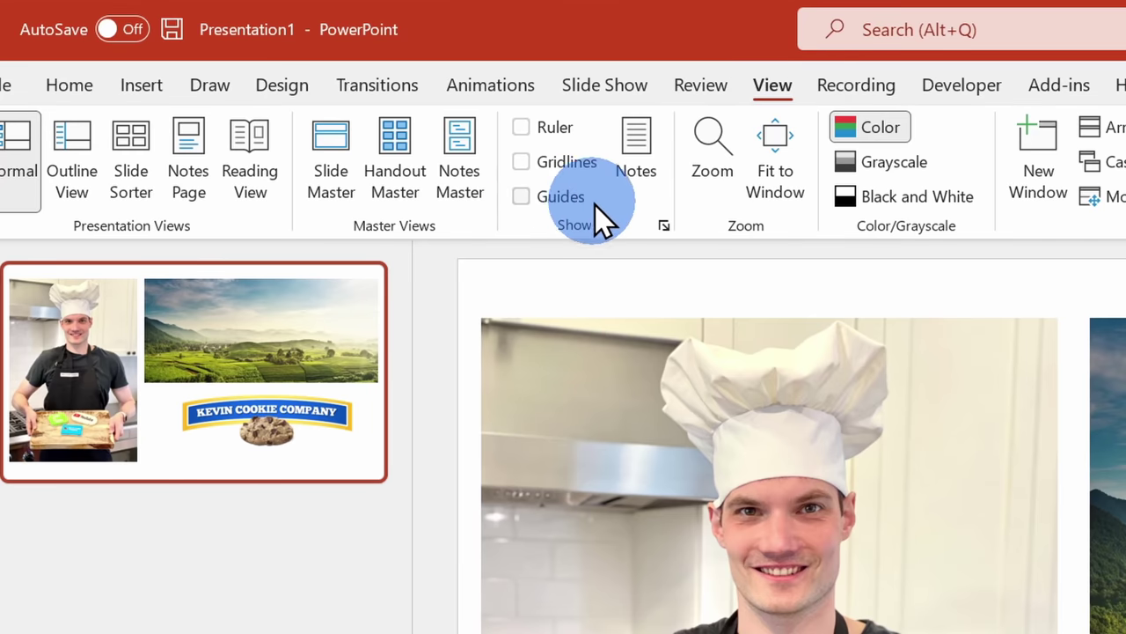
click(522, 196)
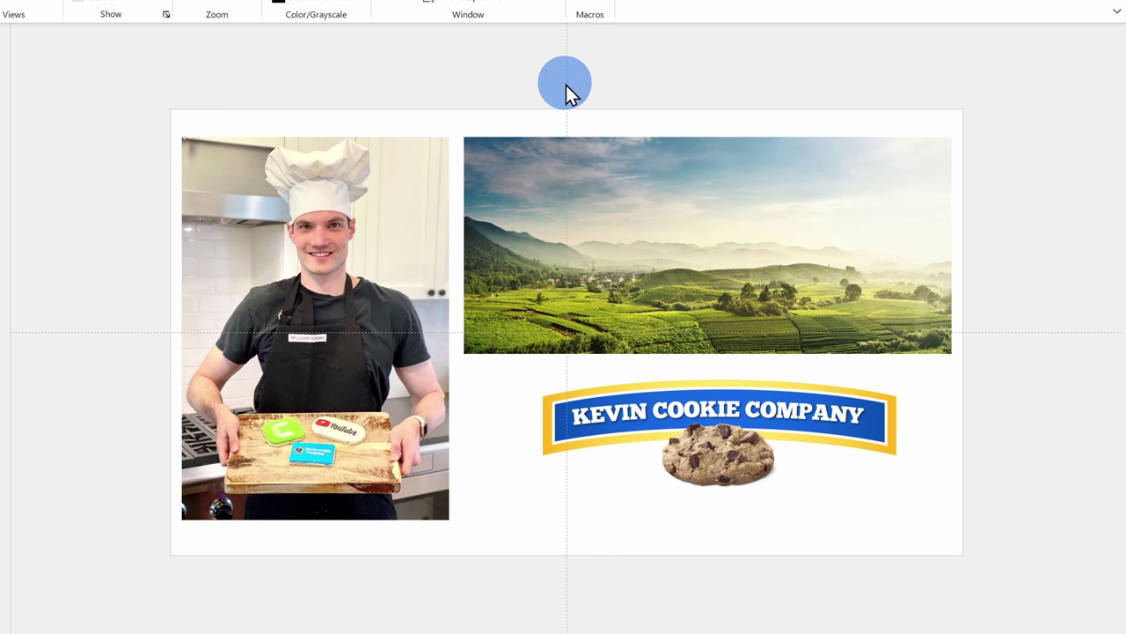
Step: Place vertical guides on the slide's left and right edges, adding a second vertical guide
drag(566, 82, 180, 85)
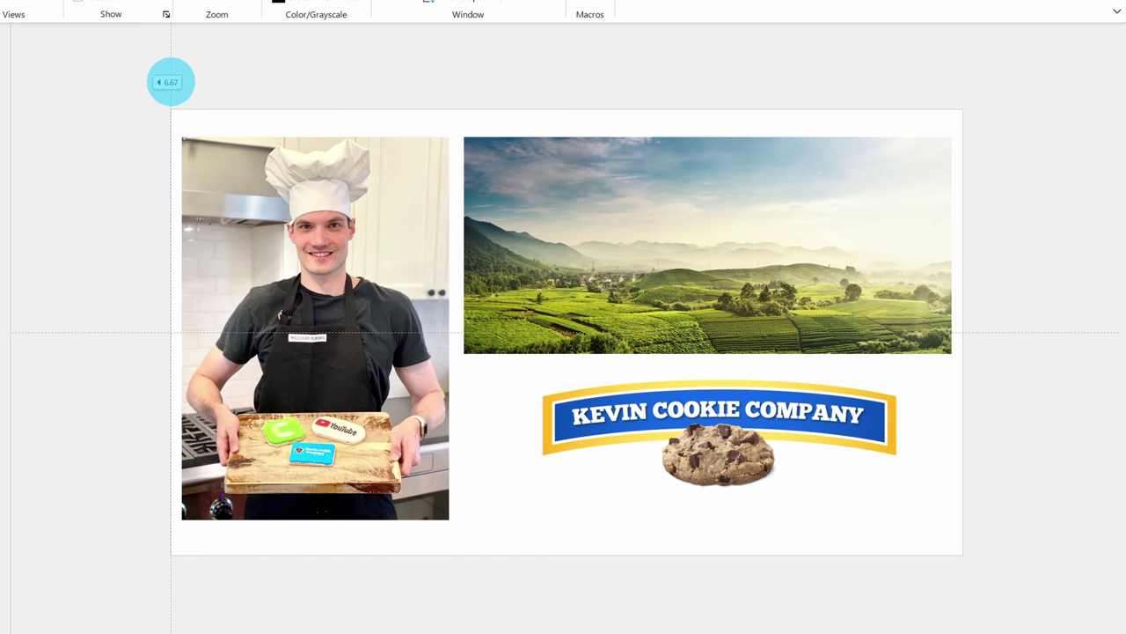
drag(170, 81, 171, 84)
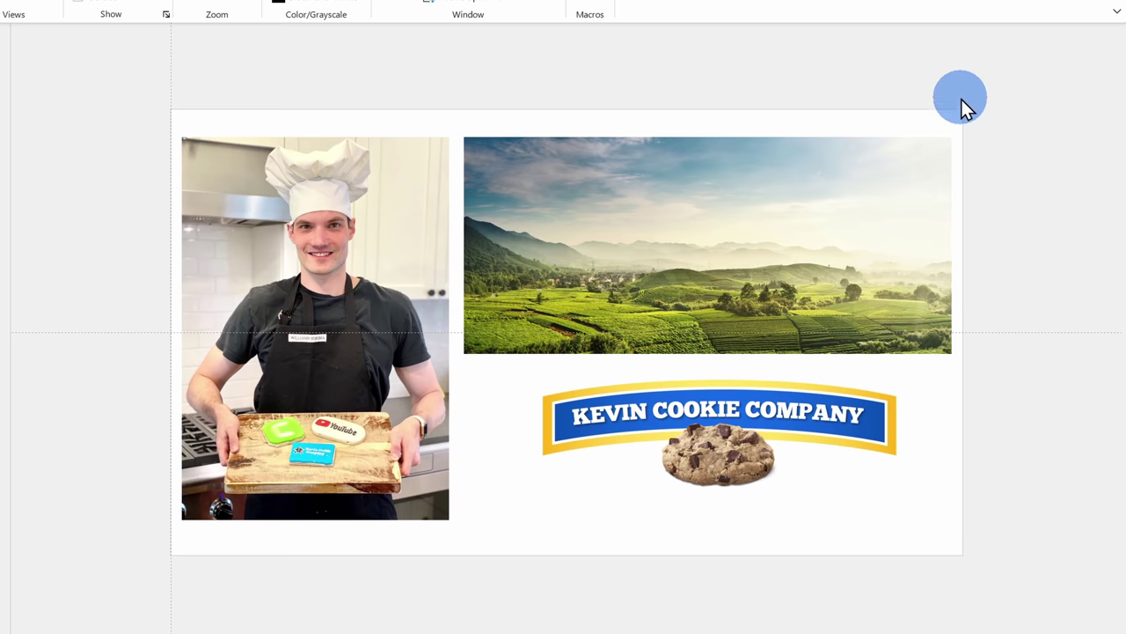
right_click(171, 79)
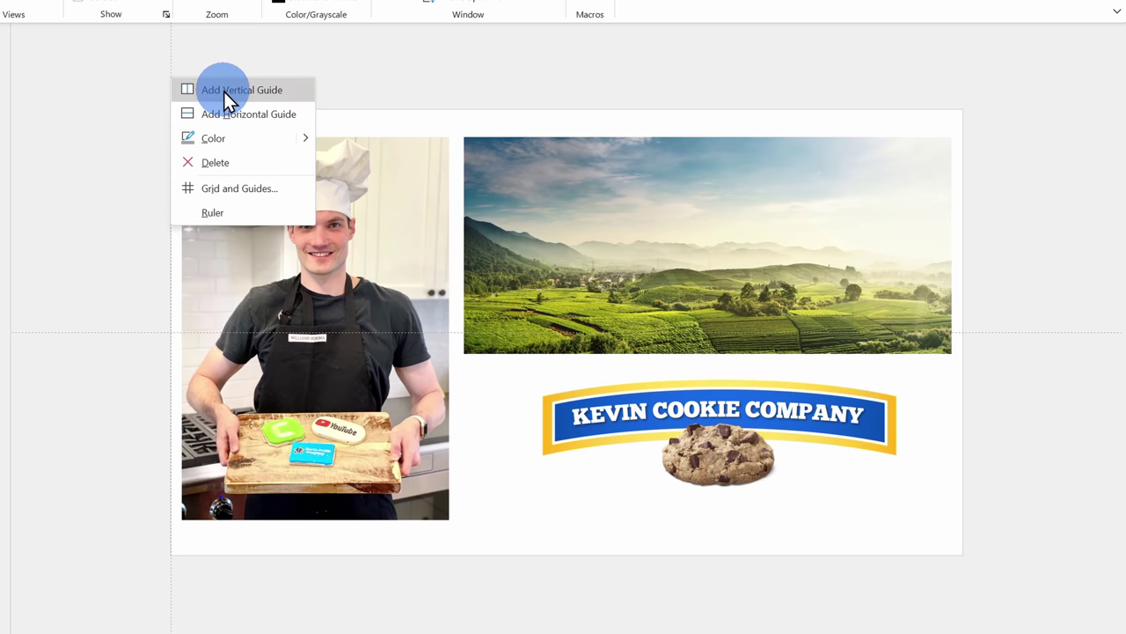
click(224, 92)
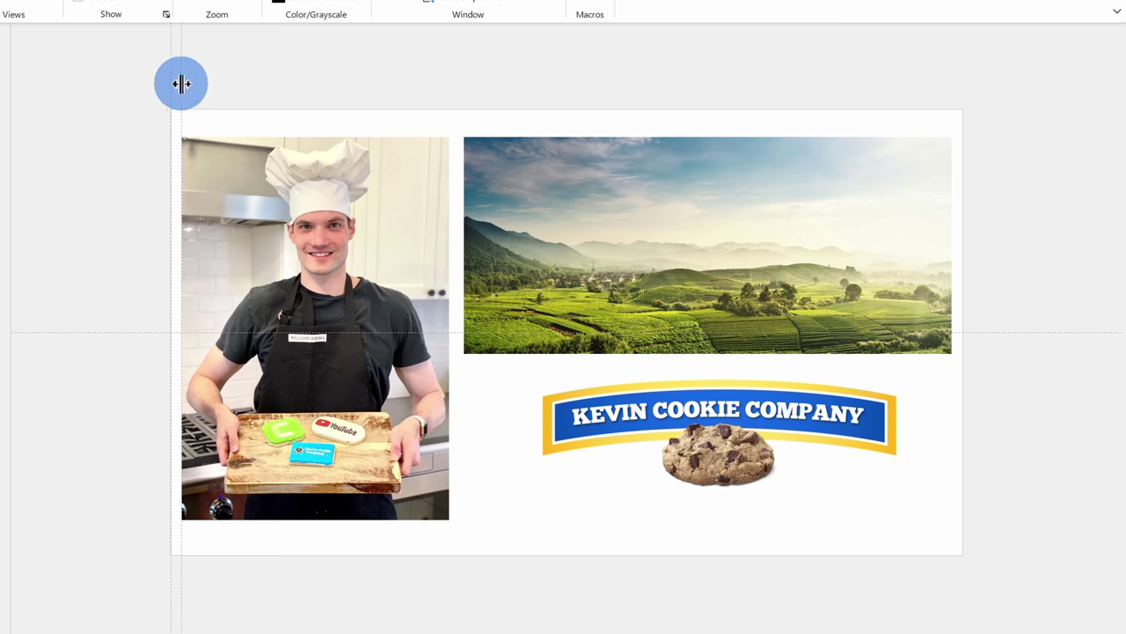
drag(182, 81, 932, 64)
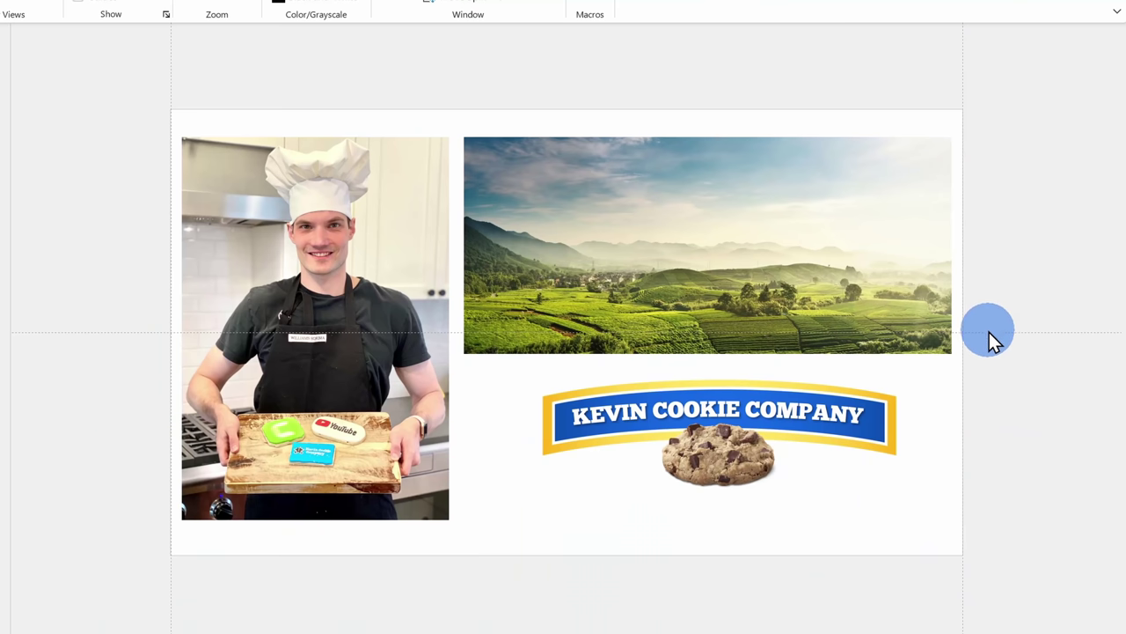
Step: Place horizontal guides on the slide's top and bottom edges, adding a second horizontal guide
drag(988, 332, 1002, 107)
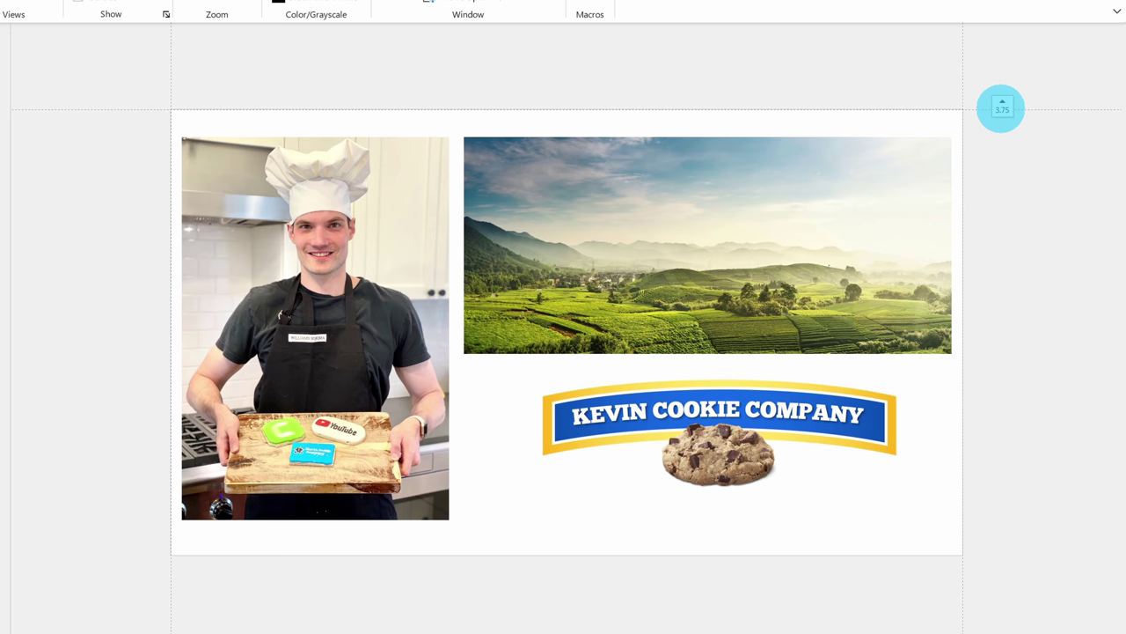
right_click(997, 110)
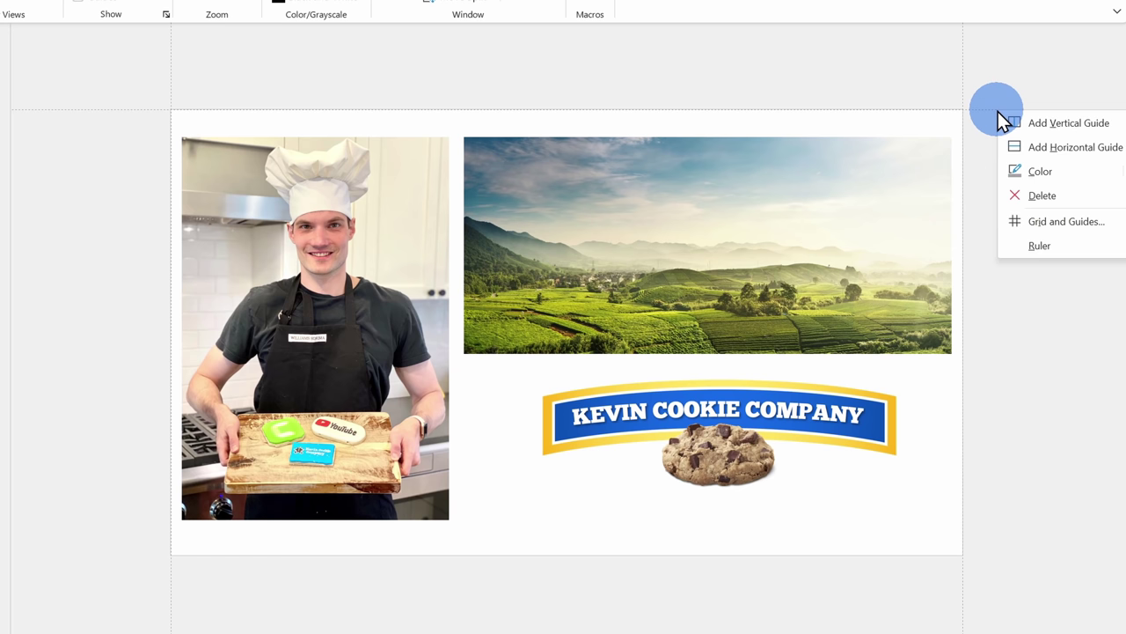
click(1023, 148)
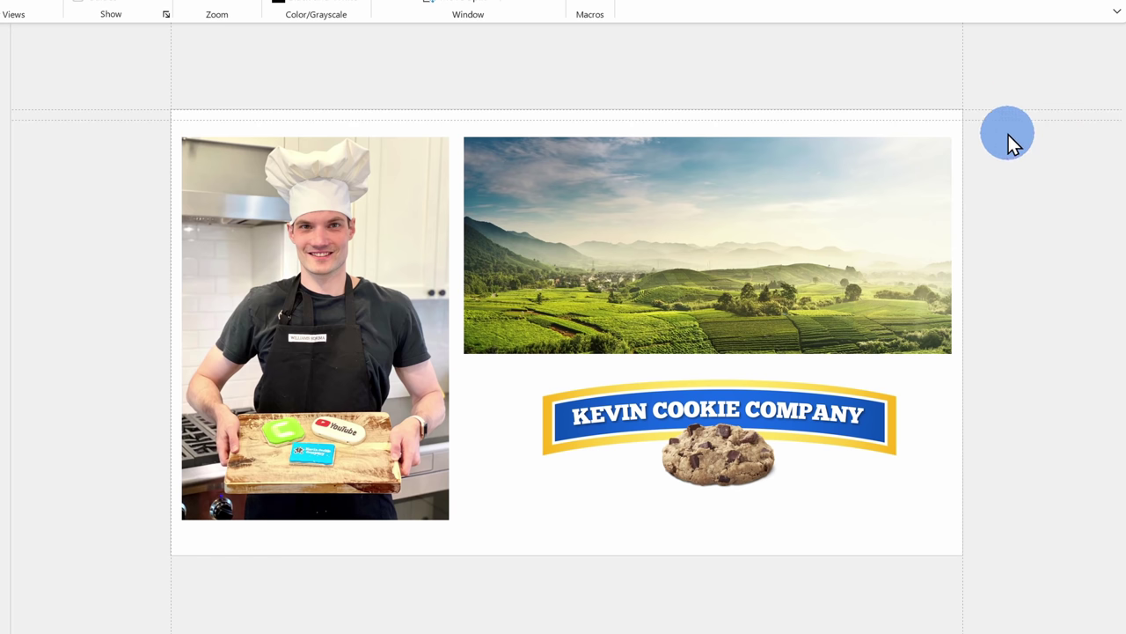
drag(1000, 146, 997, 533)
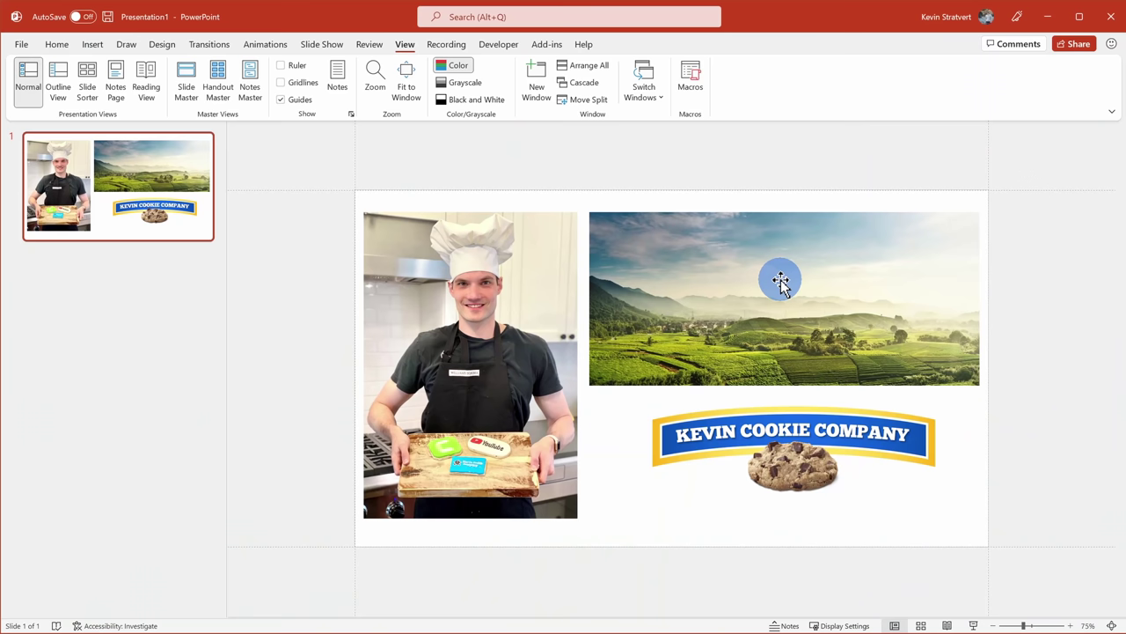
click(782, 281)
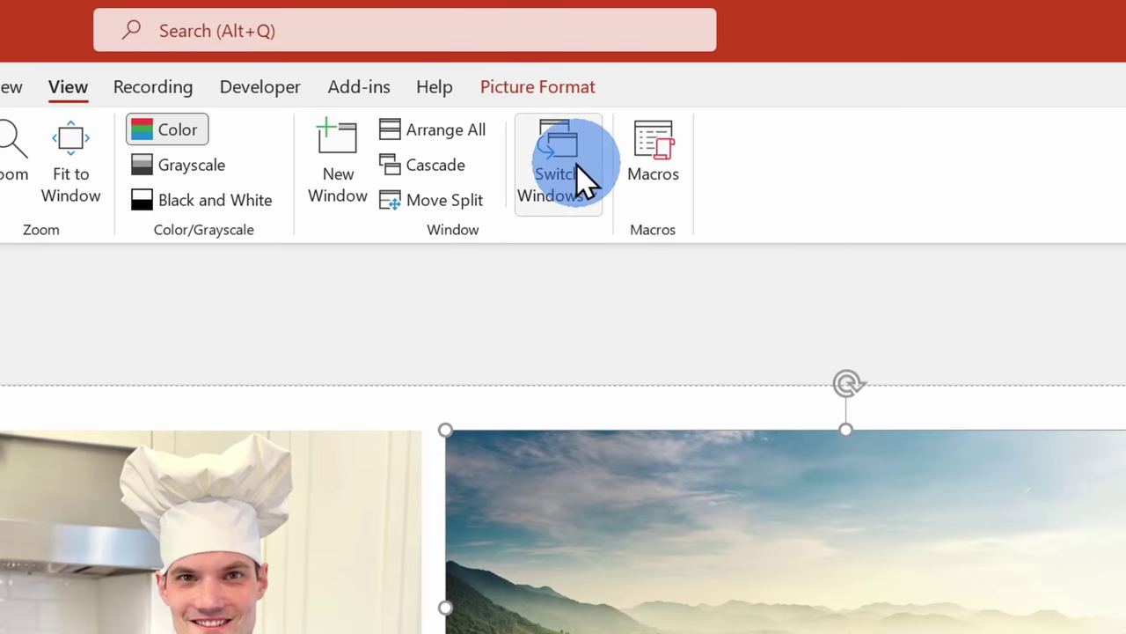
Step: In the Selection Pane, move Background to the bottom, then check the chef and logo sit above it
click(520, 92)
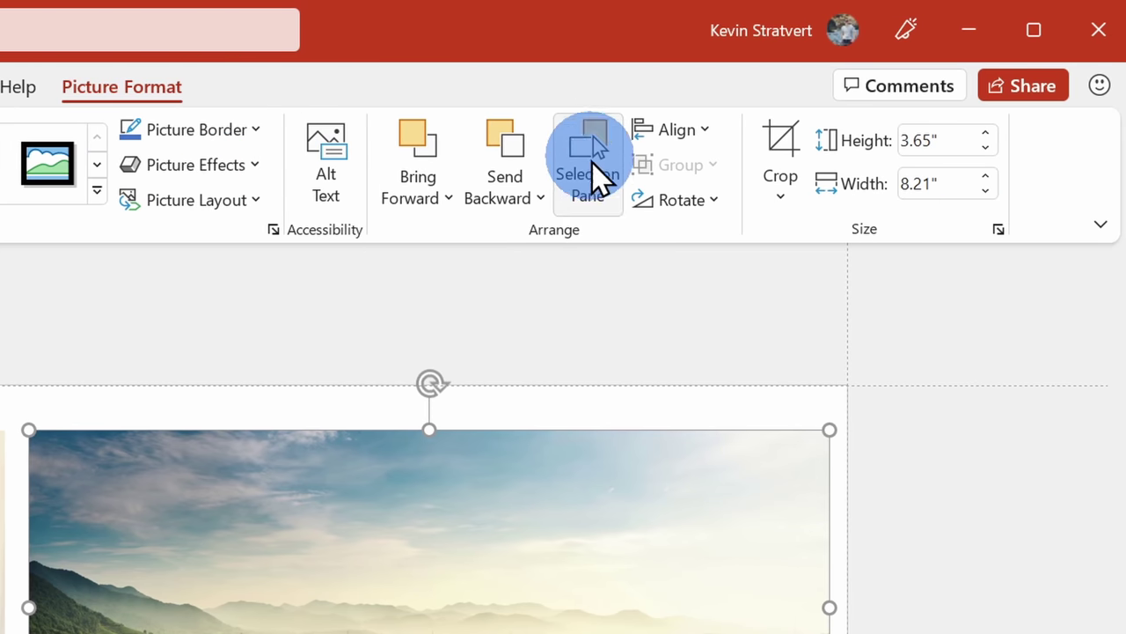
click(599, 188)
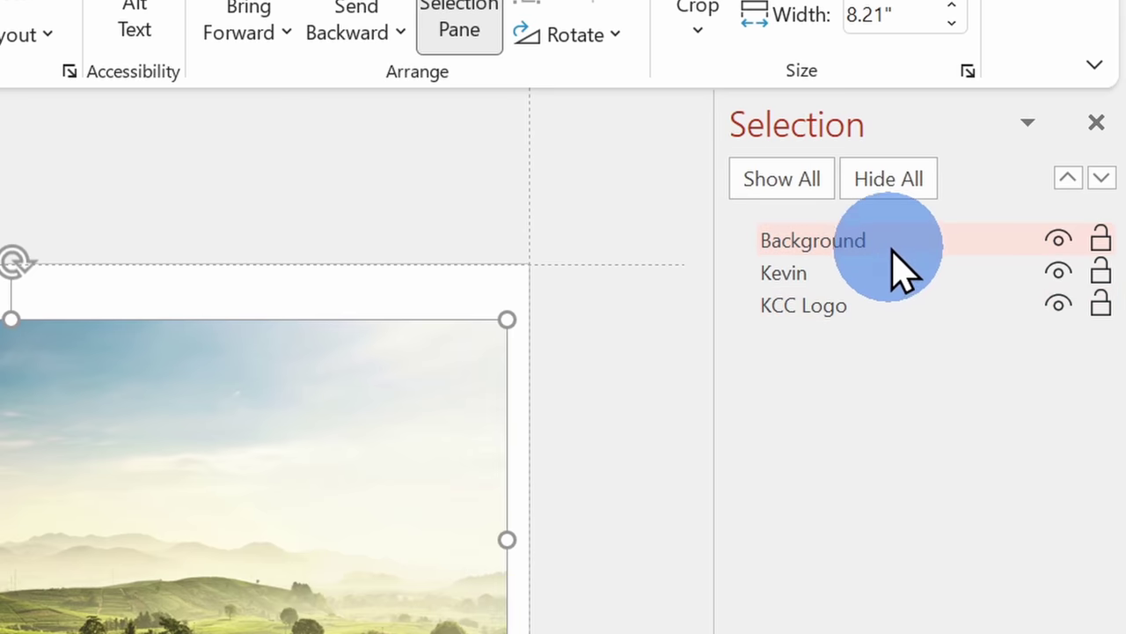
drag(907, 255, 906, 334)
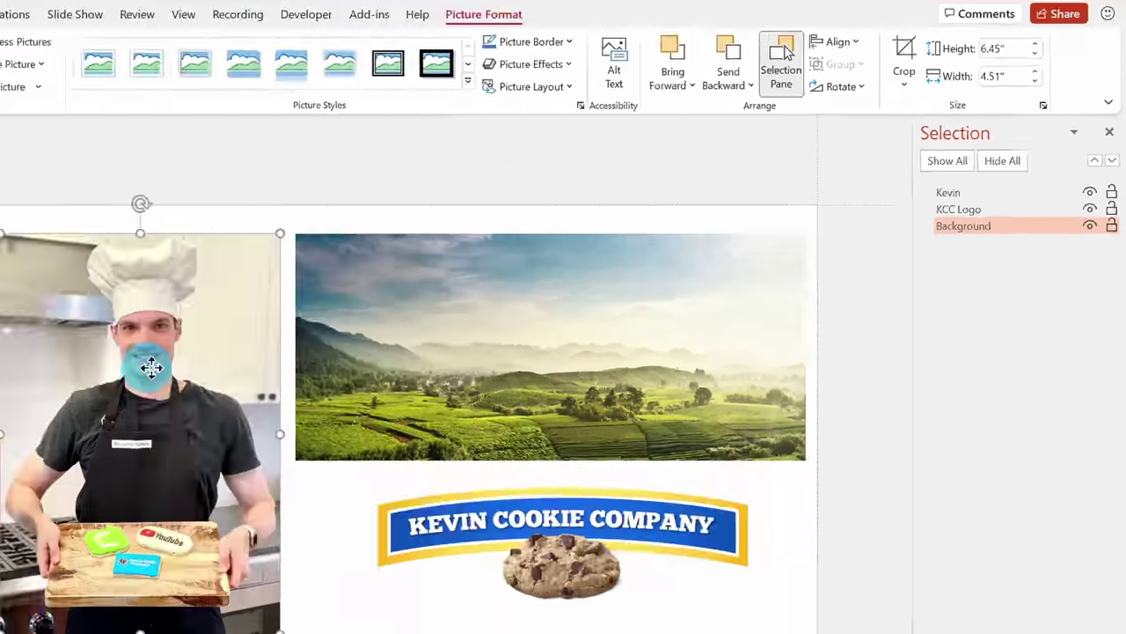
mouse_move(378, 311)
mouse_down()
mouse_move(484, 309)
mouse_move(381, 311)
mouse_up()
drag(649, 397, 509, 331)
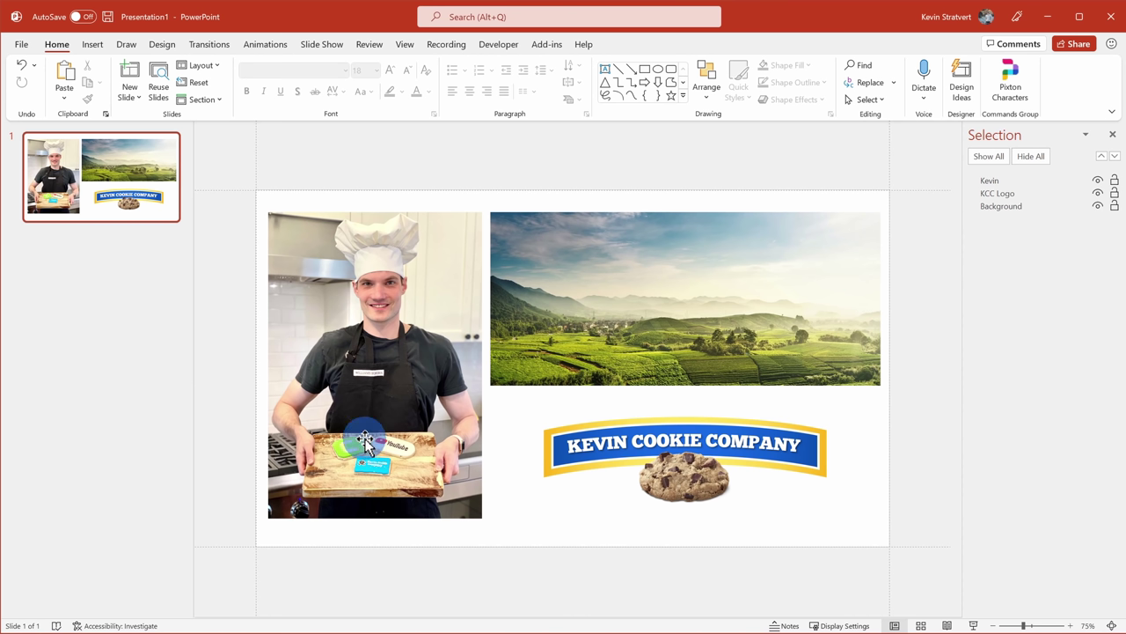
Step: Select the chef photo and start Remove Background from the Picture Format tab
click(418, 270)
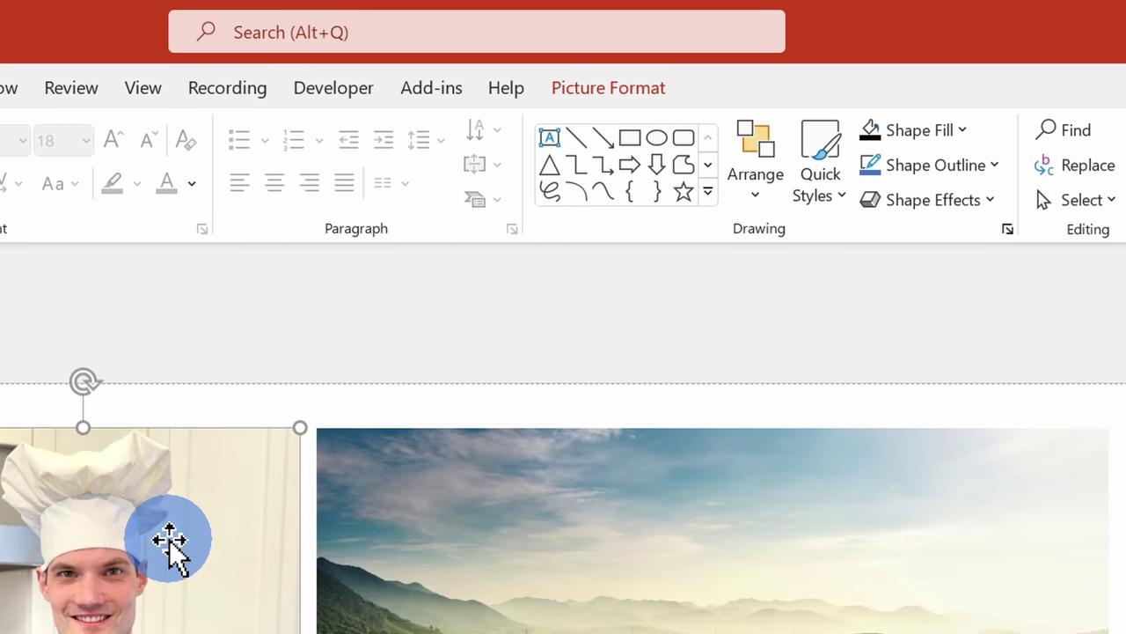
click(610, 88)
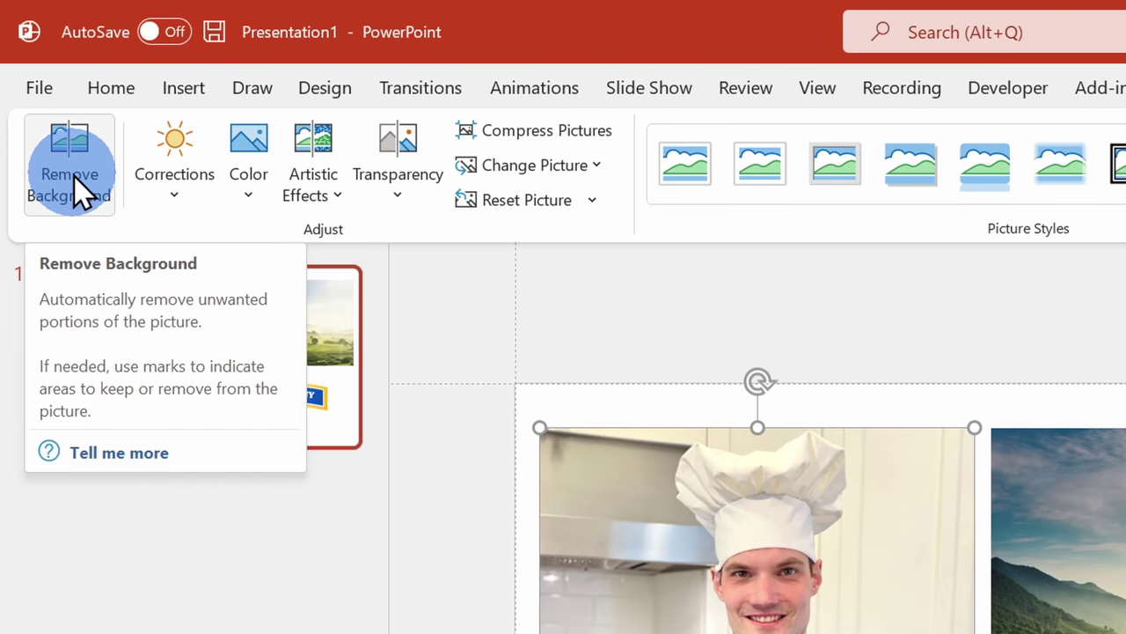
click(79, 184)
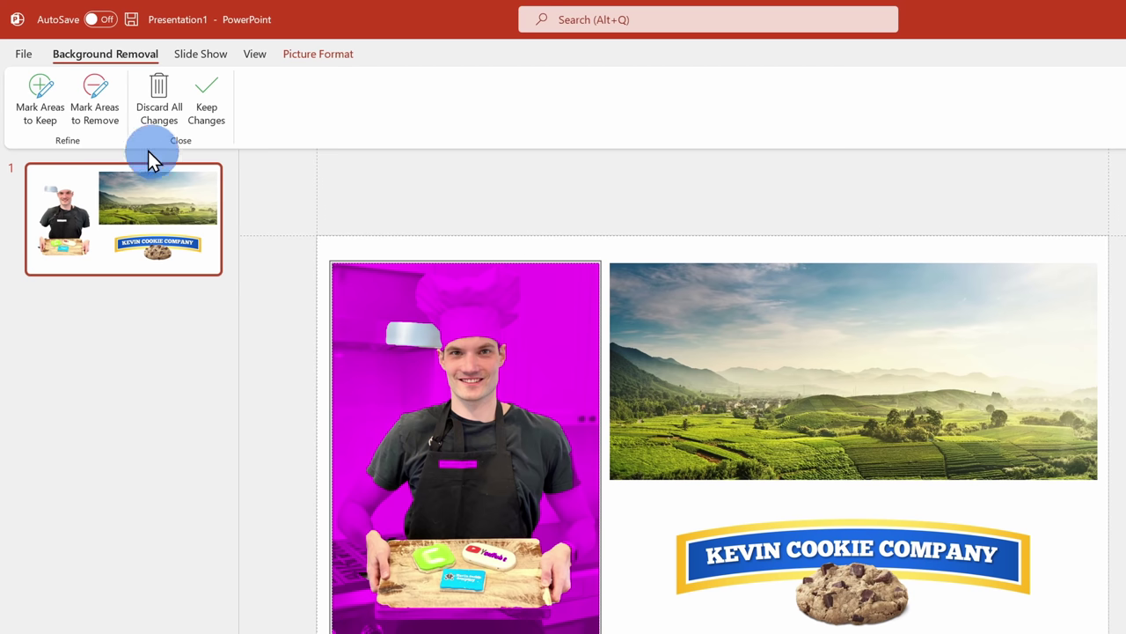
Step: Mark the chef's white hat and the cookie board as areas to keep
click(44, 119)
click(276, 278)
click(39, 113)
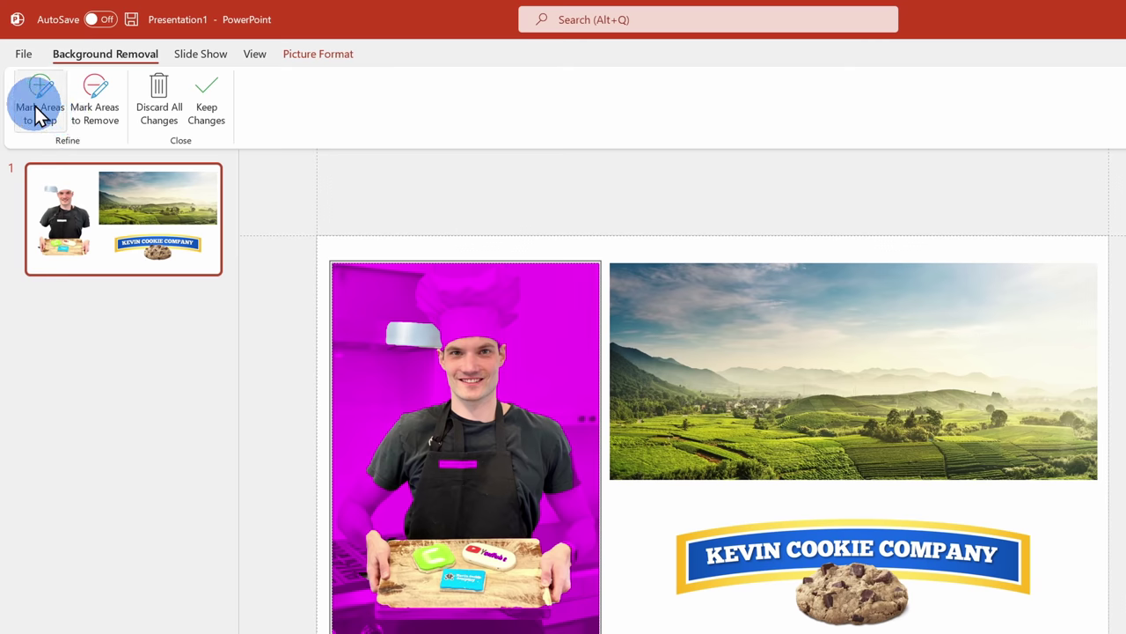
click(41, 115)
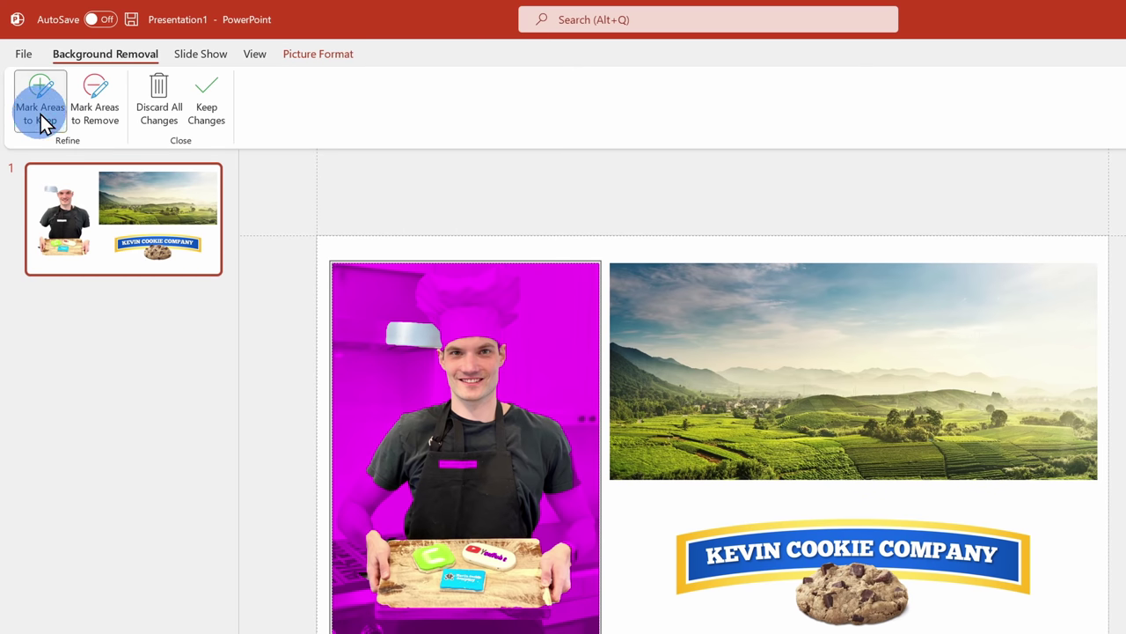
drag(471, 298, 476, 331)
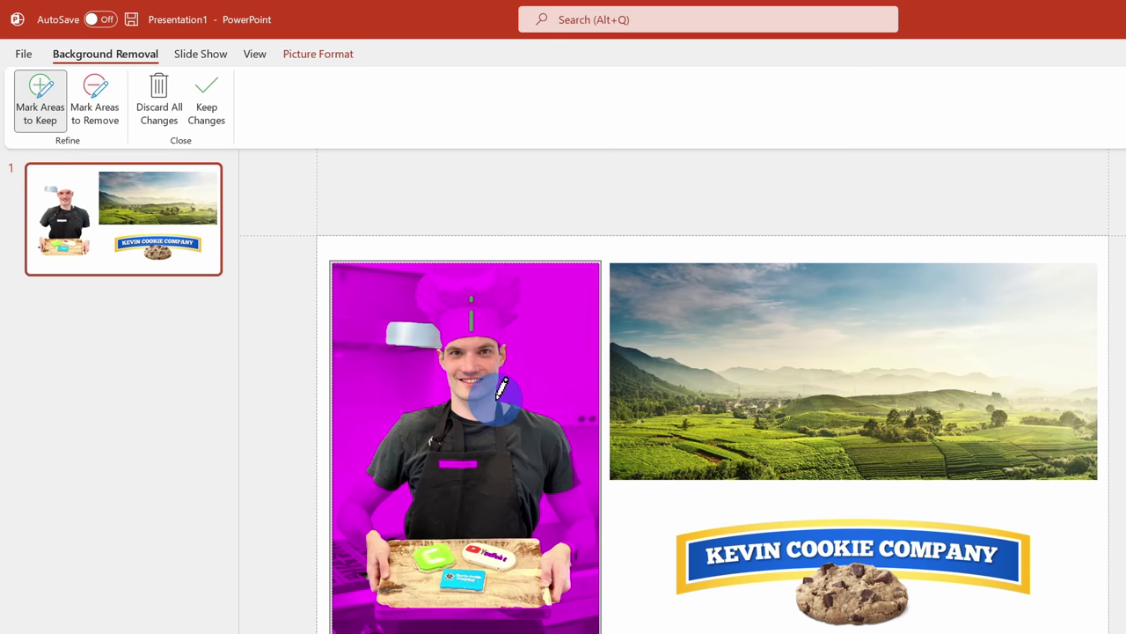
mouse_move(454, 528)
mouse_down()
mouse_move(461, 598)
mouse_move(524, 607)
mouse_up()
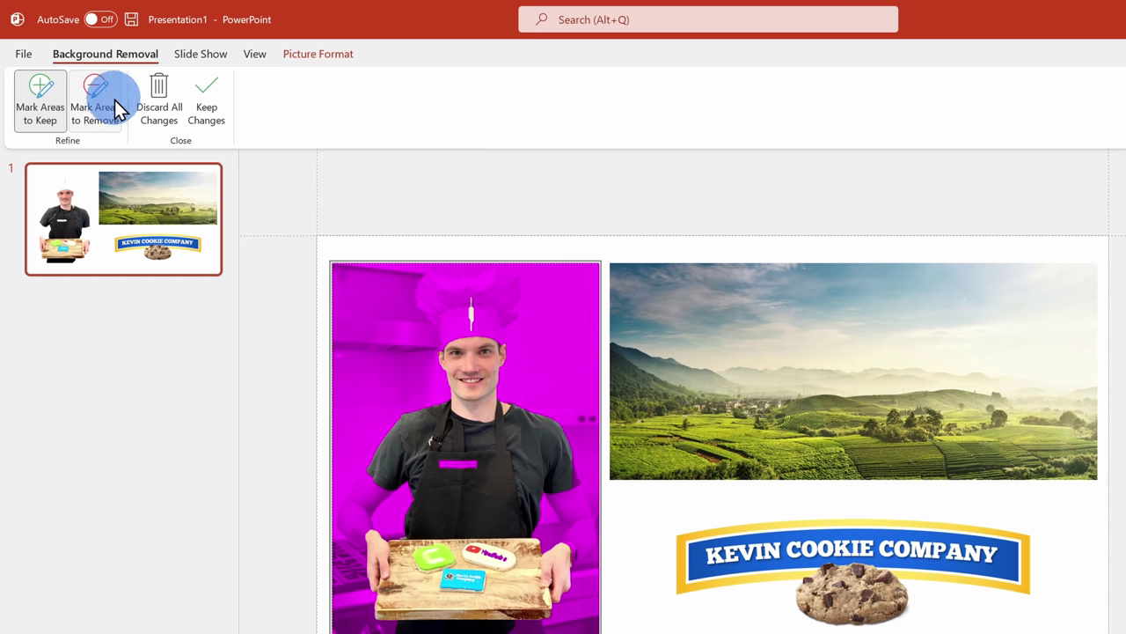
Step: Mark the leftover patch beside the chef for removal, restore the rest of the hat, and keep changes
click(95, 98)
click(95, 99)
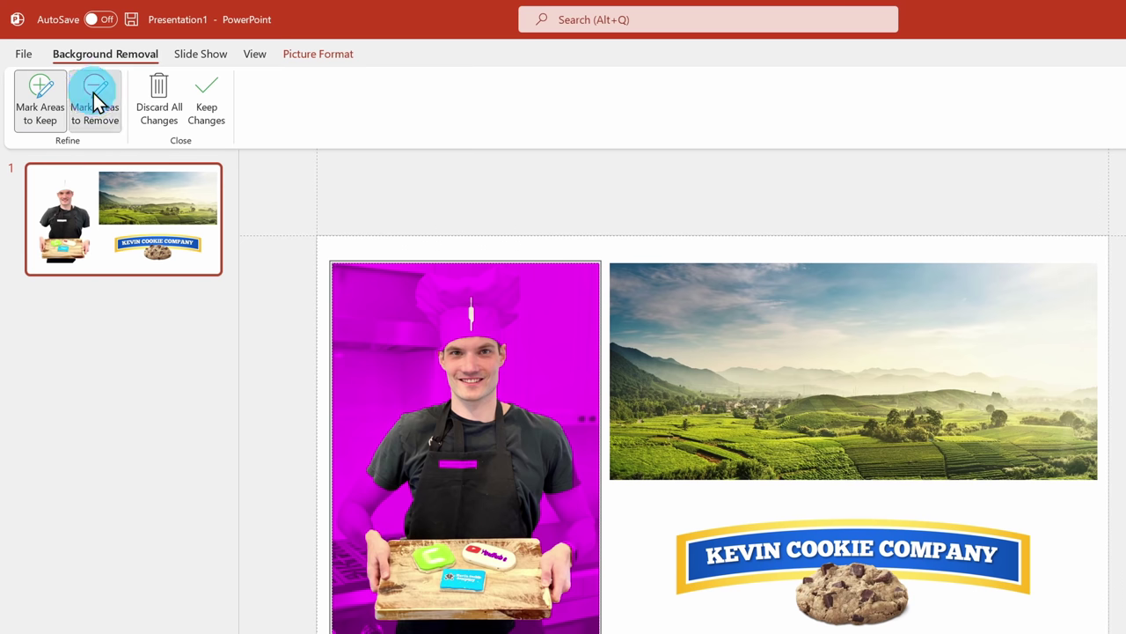
drag(584, 302, 595, 410)
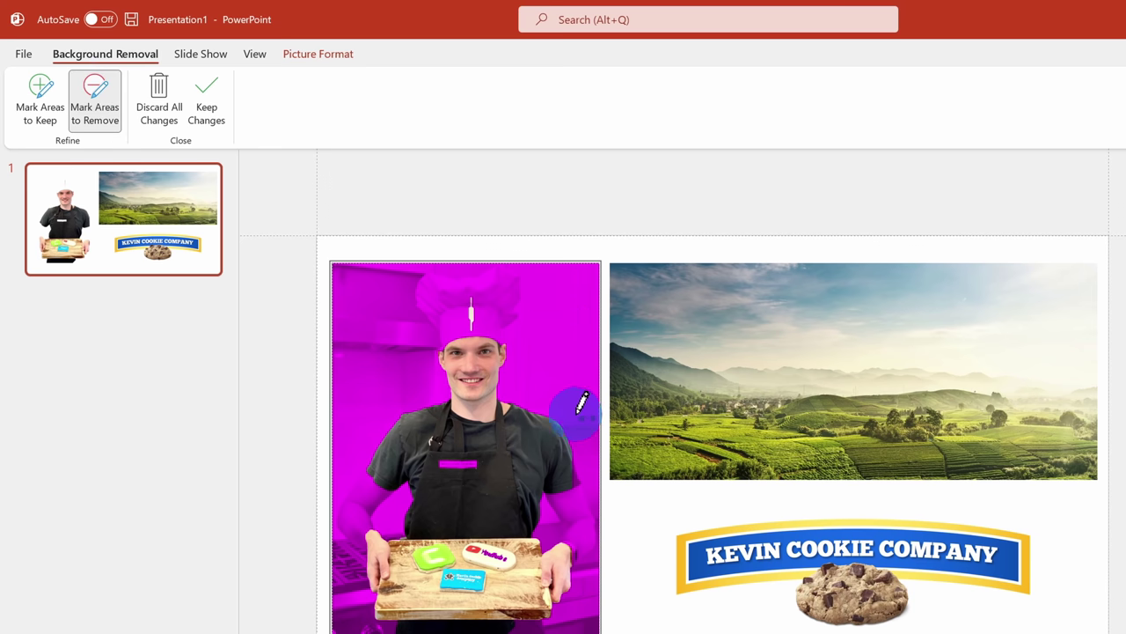
click(40, 99)
drag(464, 303, 462, 352)
click(95, 99)
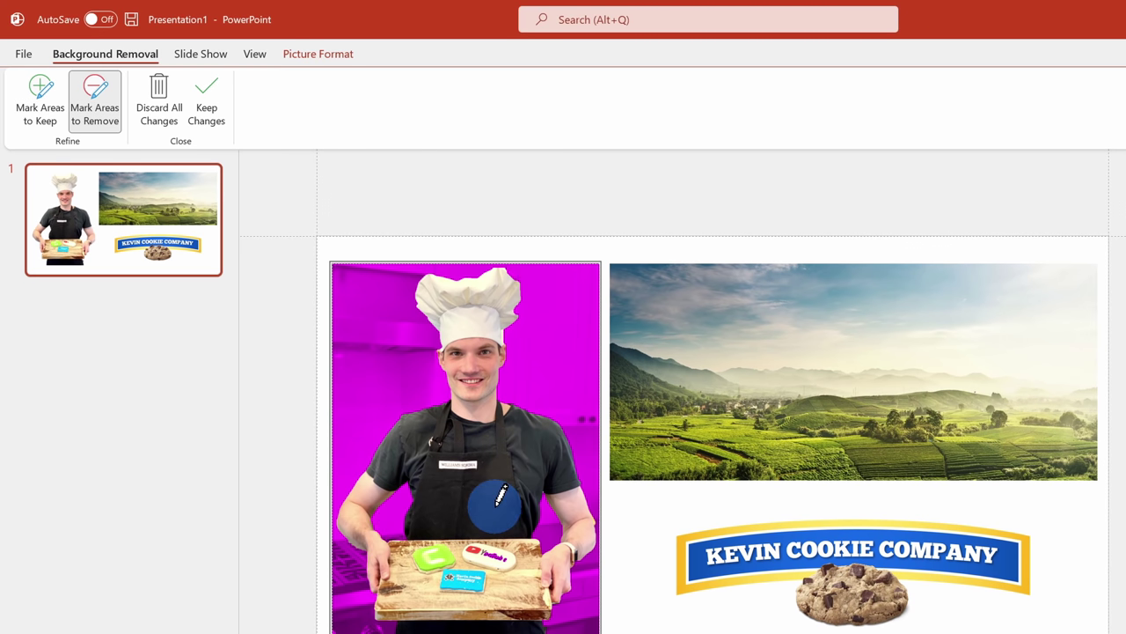
click(201, 109)
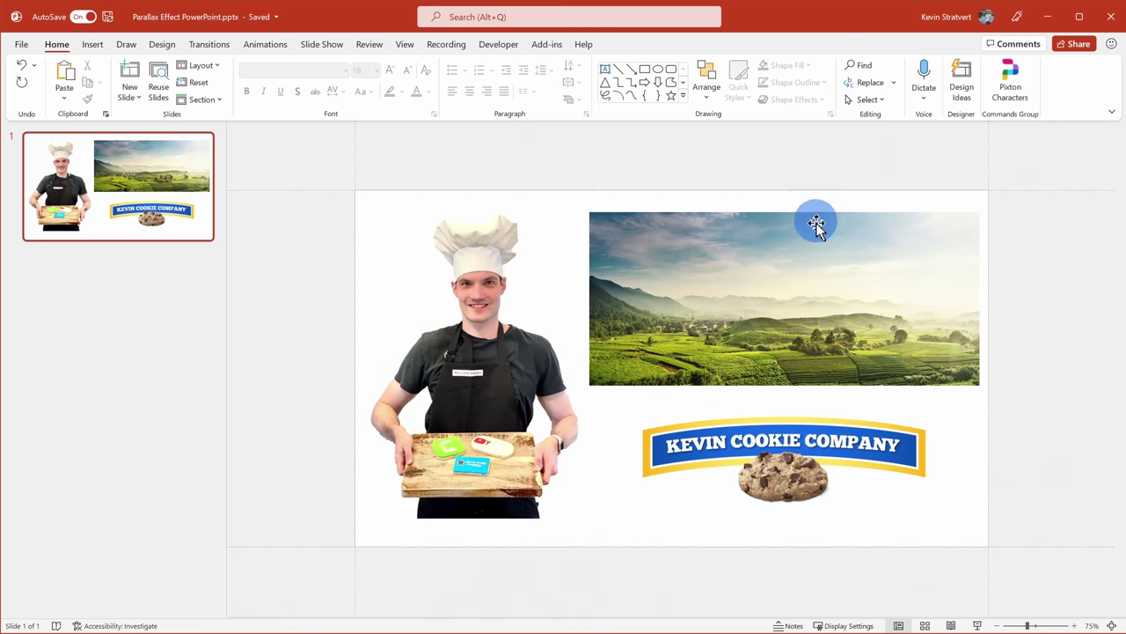
Step: Move and enlarge the landscape picture so it covers the whole slide
click(792, 277)
scroll(792, 281, down, 5)
drag(742, 327, 748, 400)
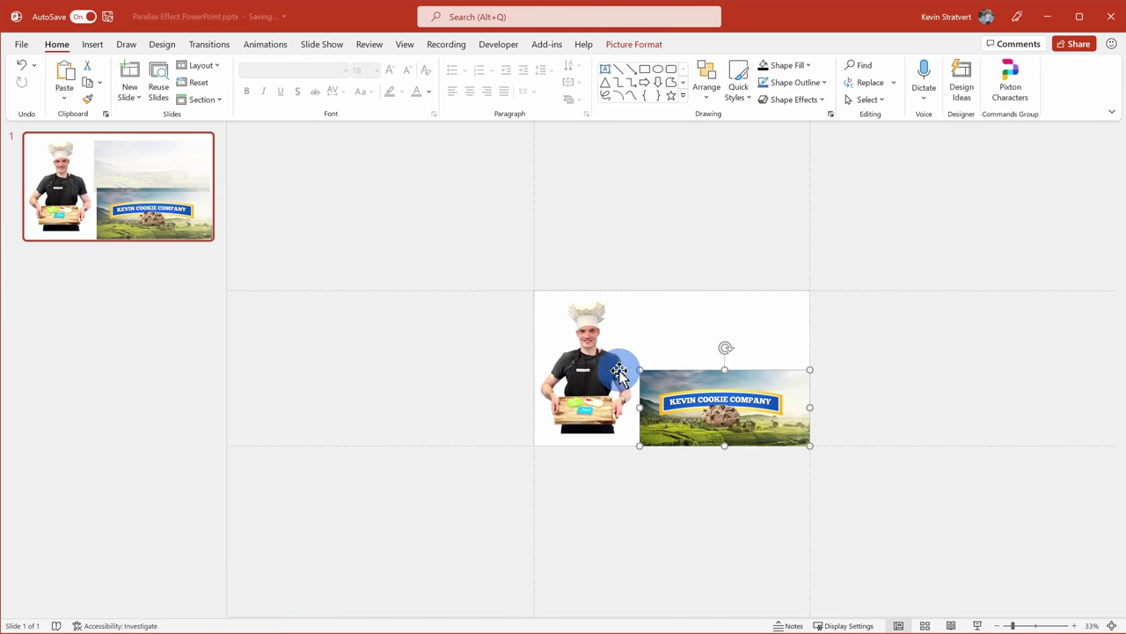
drag(639, 368, 365, 257)
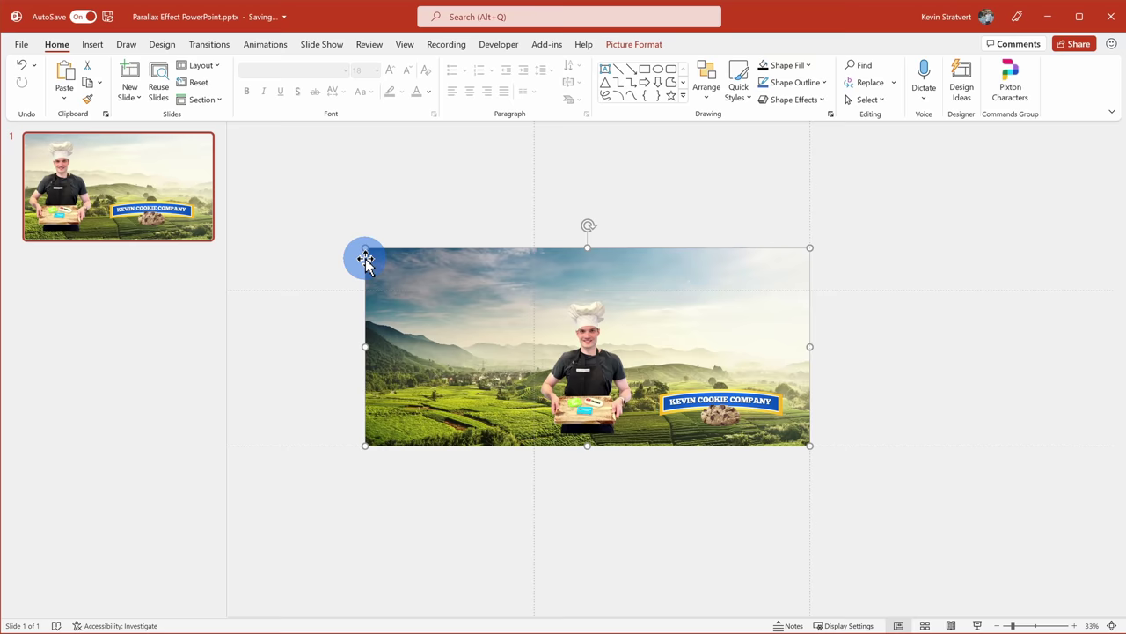
scroll(599, 428, up, 3)
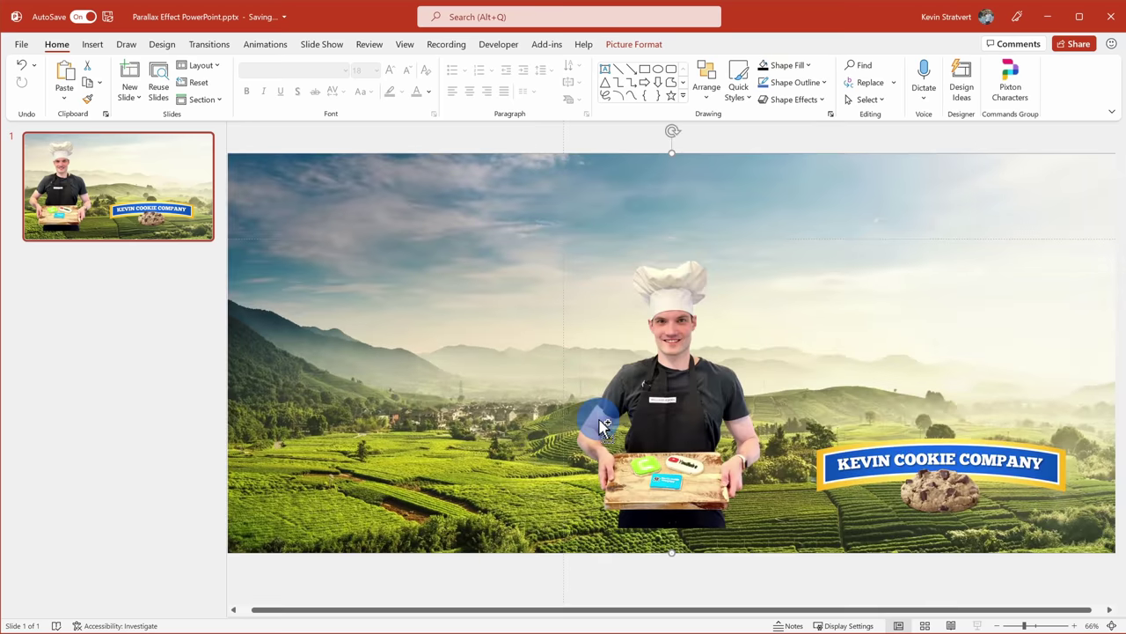
scroll(599, 423, down, 1)
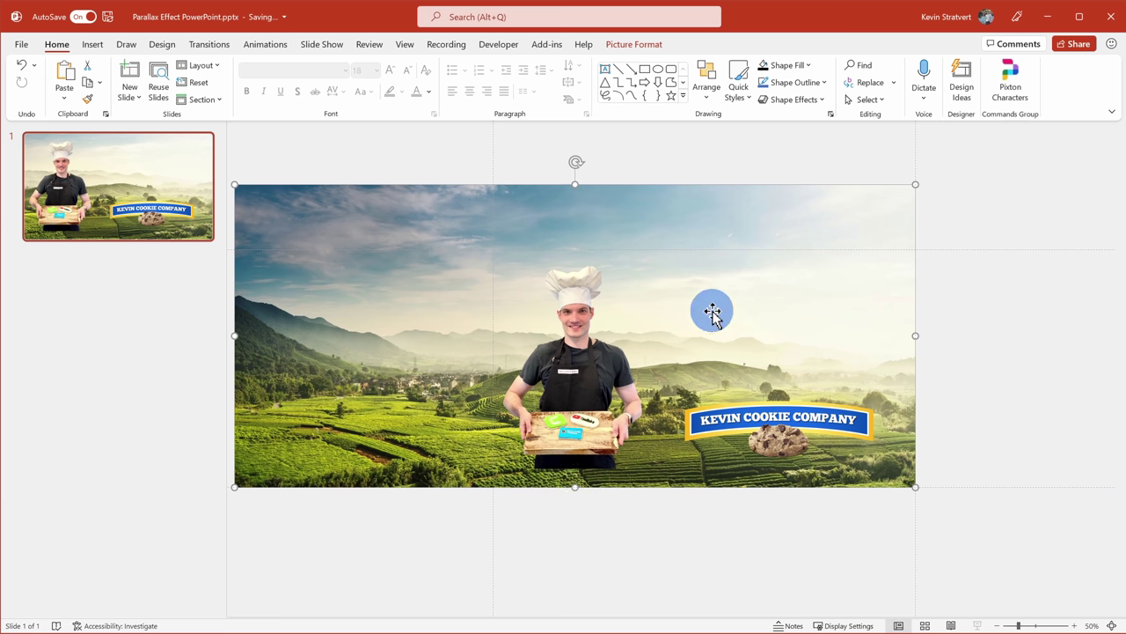
Step: Move the company logo to the left and the chef, slightly enlarged, to the right
drag(780, 414, 381, 335)
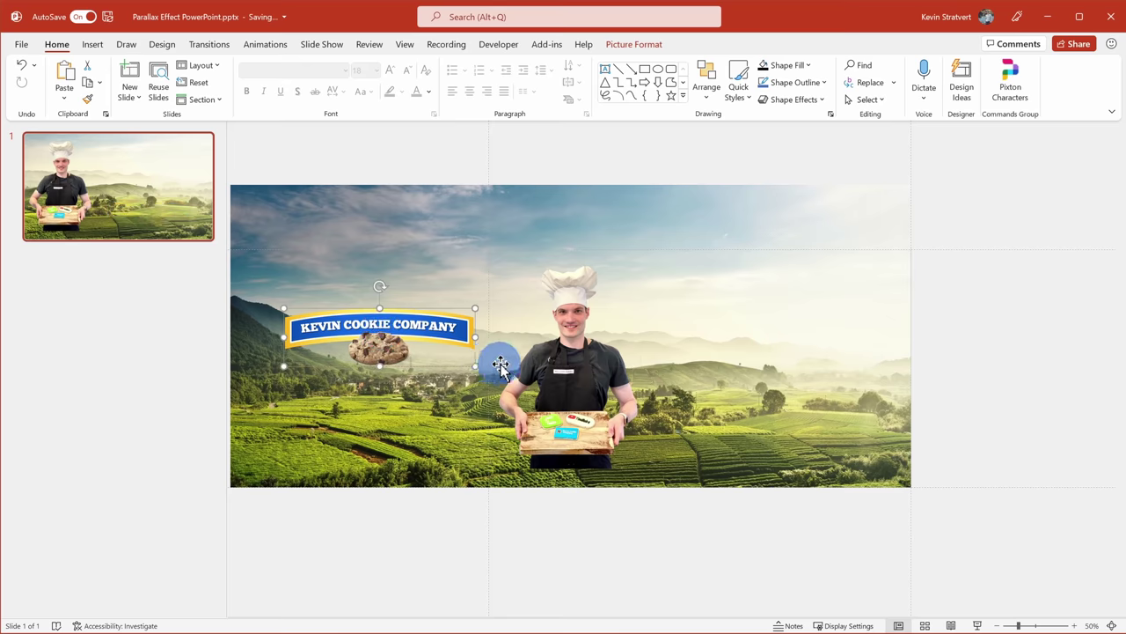
drag(568, 362, 703, 378)
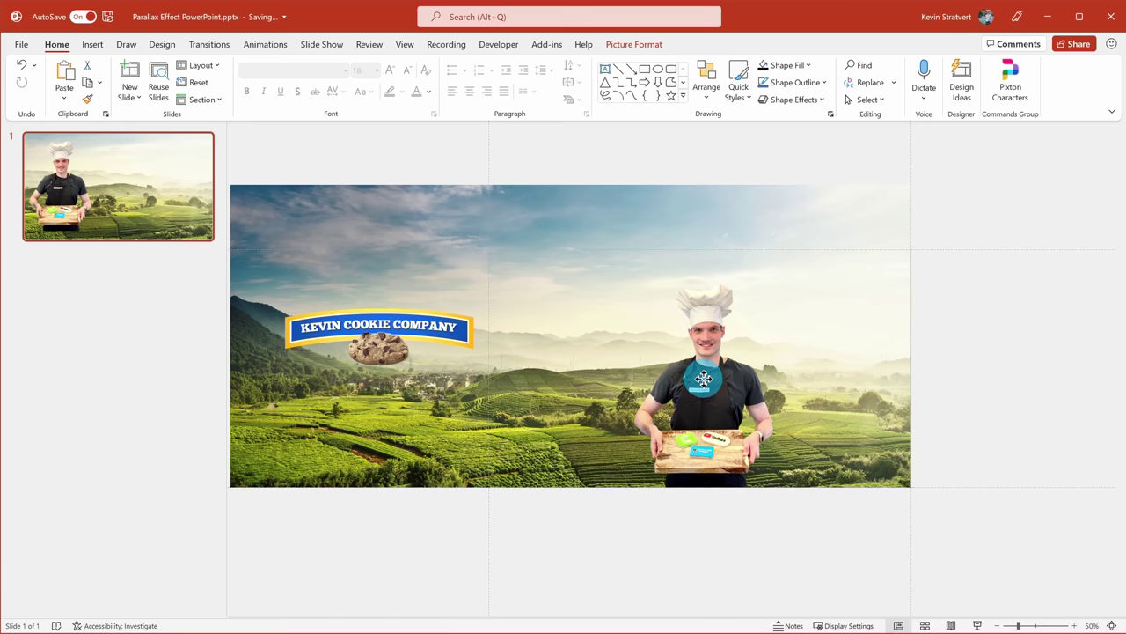
drag(774, 277, 787, 262)
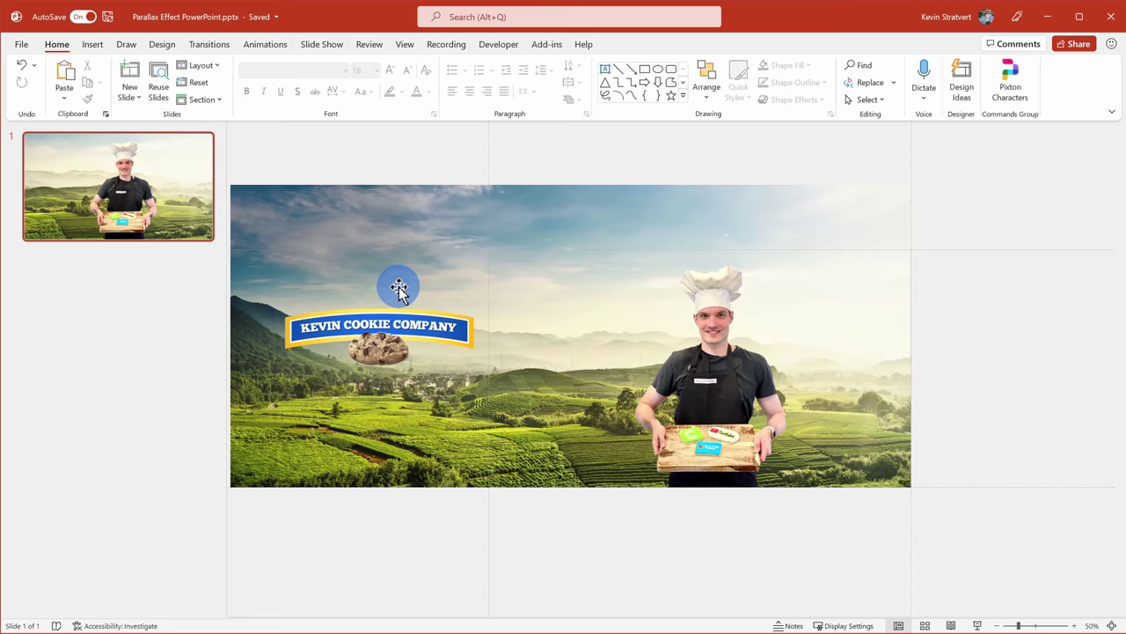
Step: Add a Lines motion path animation to the landscape background via Add Animation
click(401, 216)
drag(393, 204, 461, 203)
key(ctrl+z)
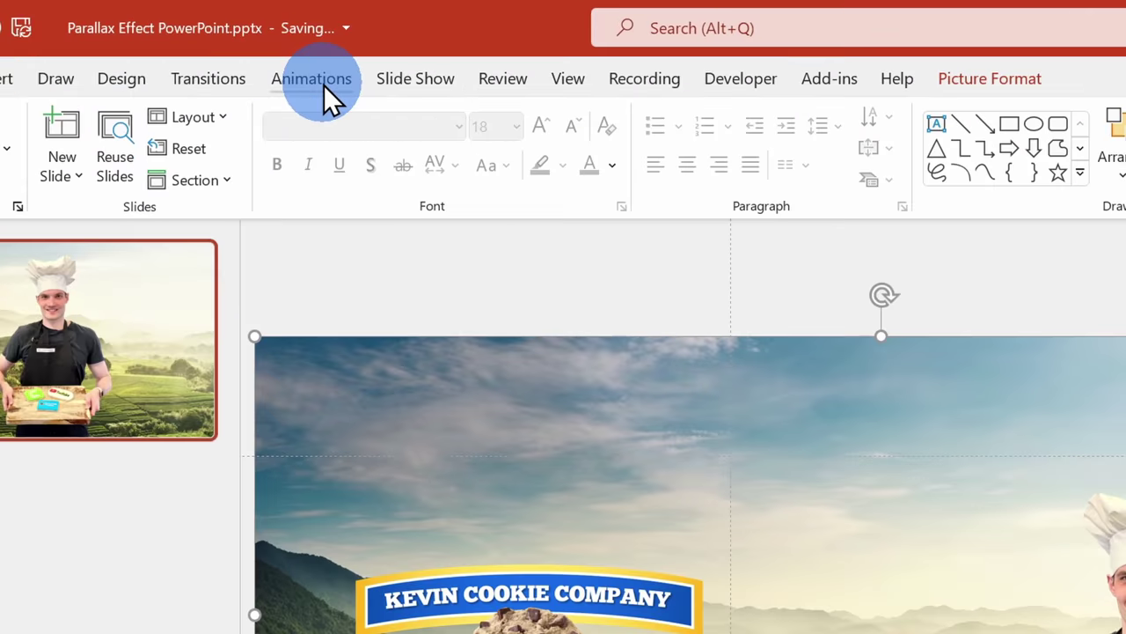
click(311, 79)
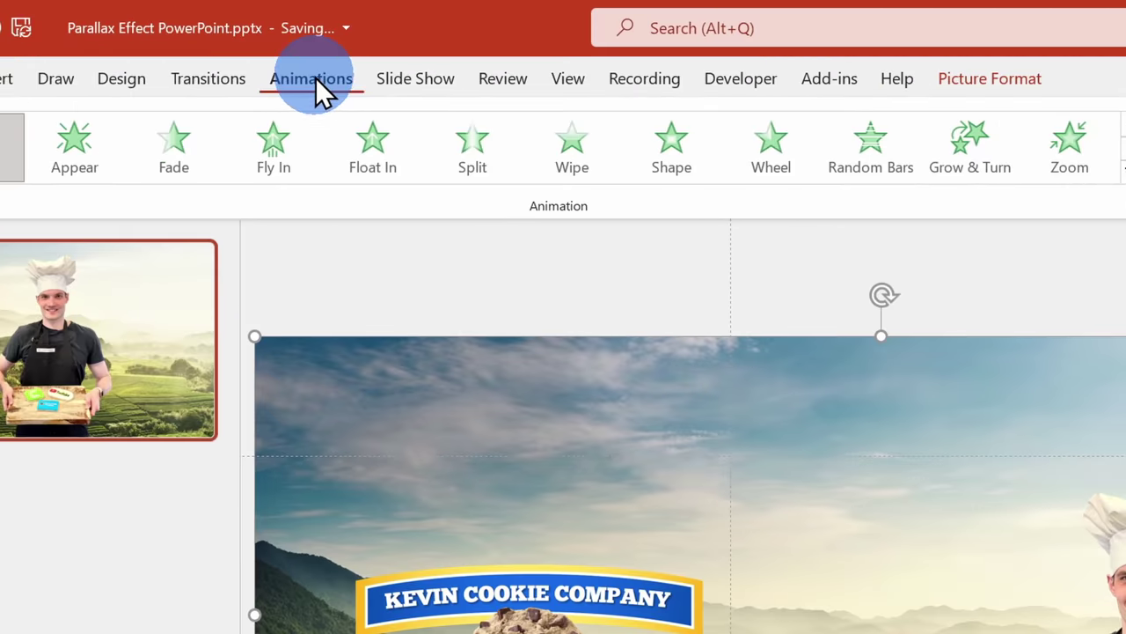
click(330, 163)
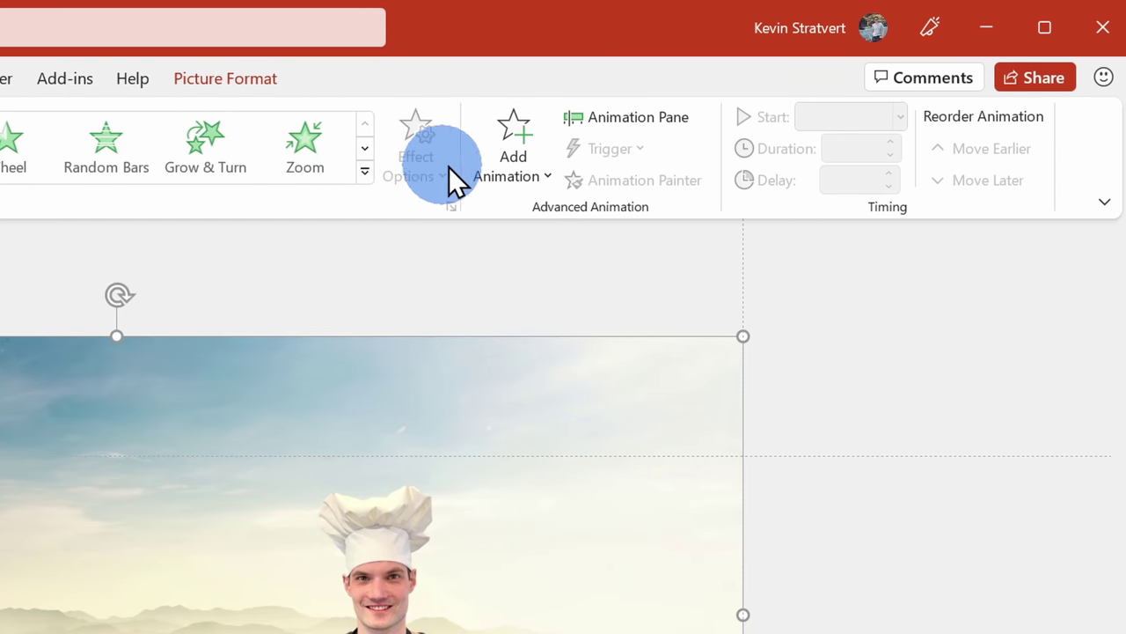
click(528, 169)
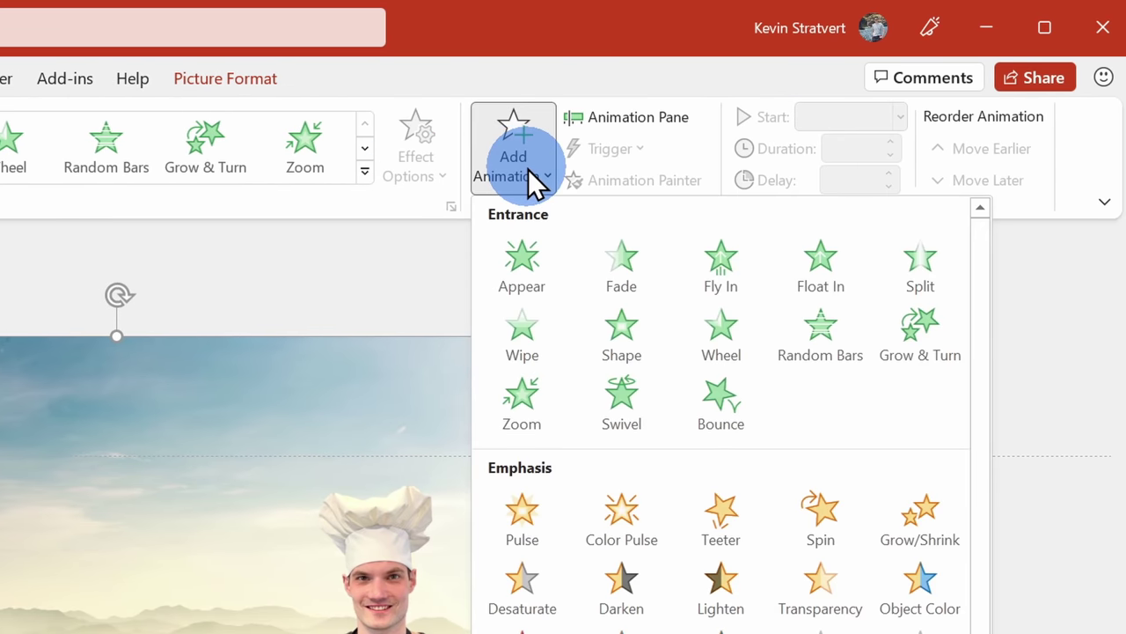
scroll(533, 334, down, 3)
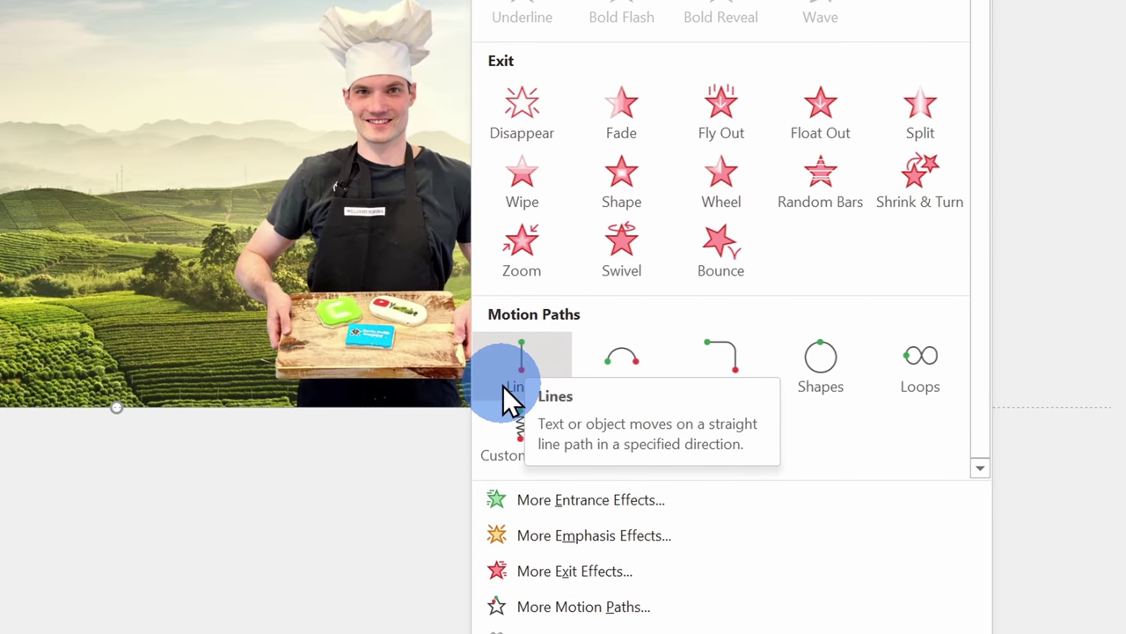
click(510, 373)
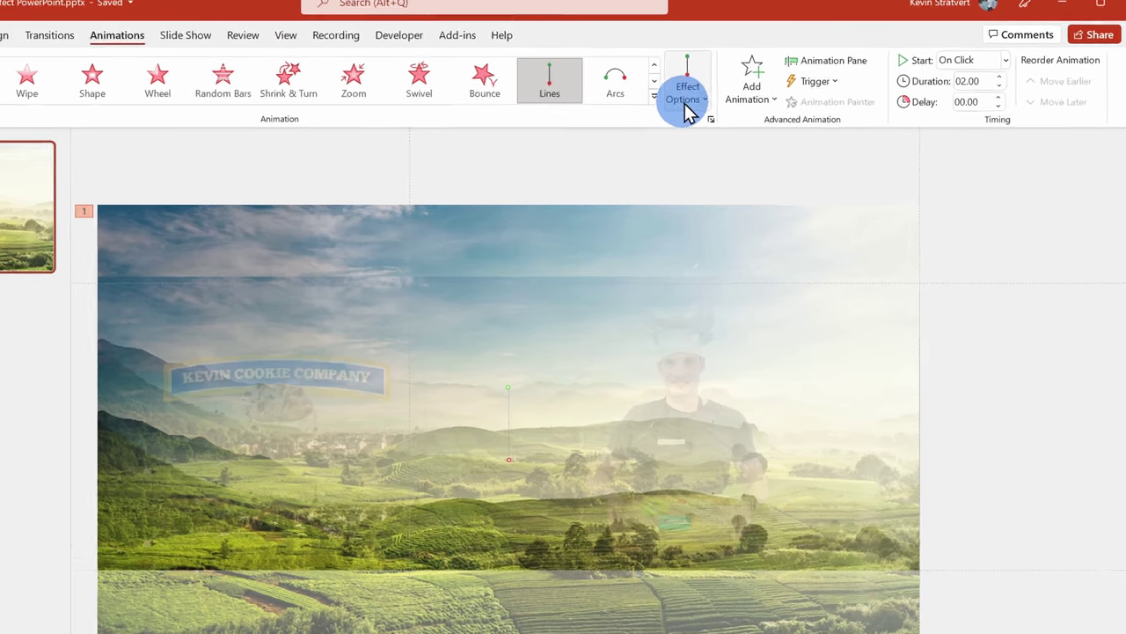
Step: Set the background's Lines path direction to Right and preview the slide's animation
click(738, 93)
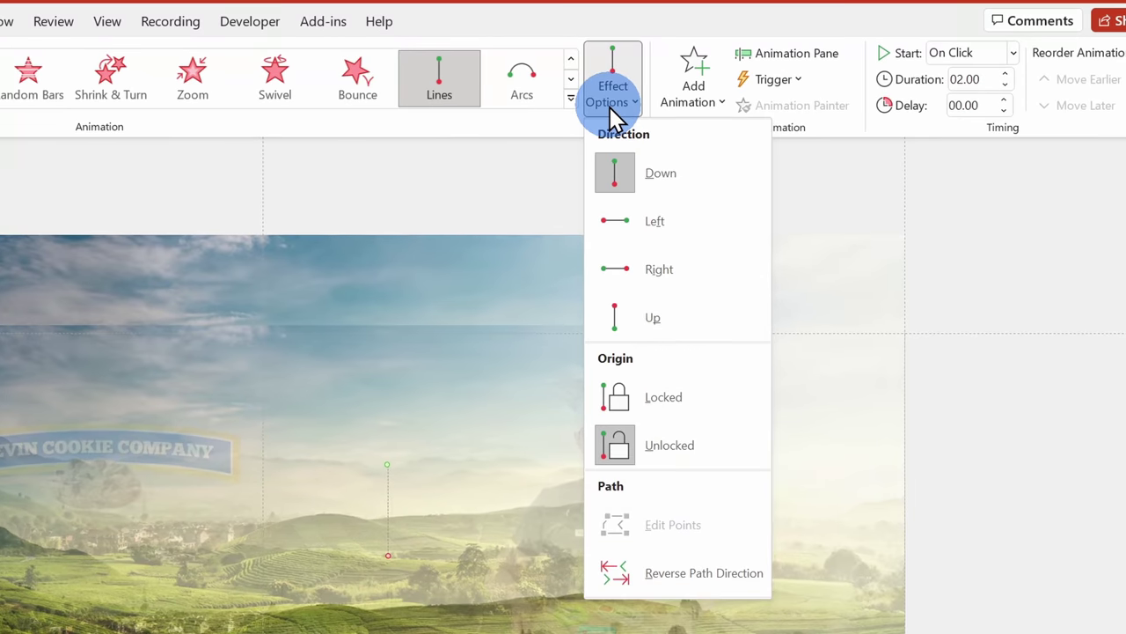
click(651, 279)
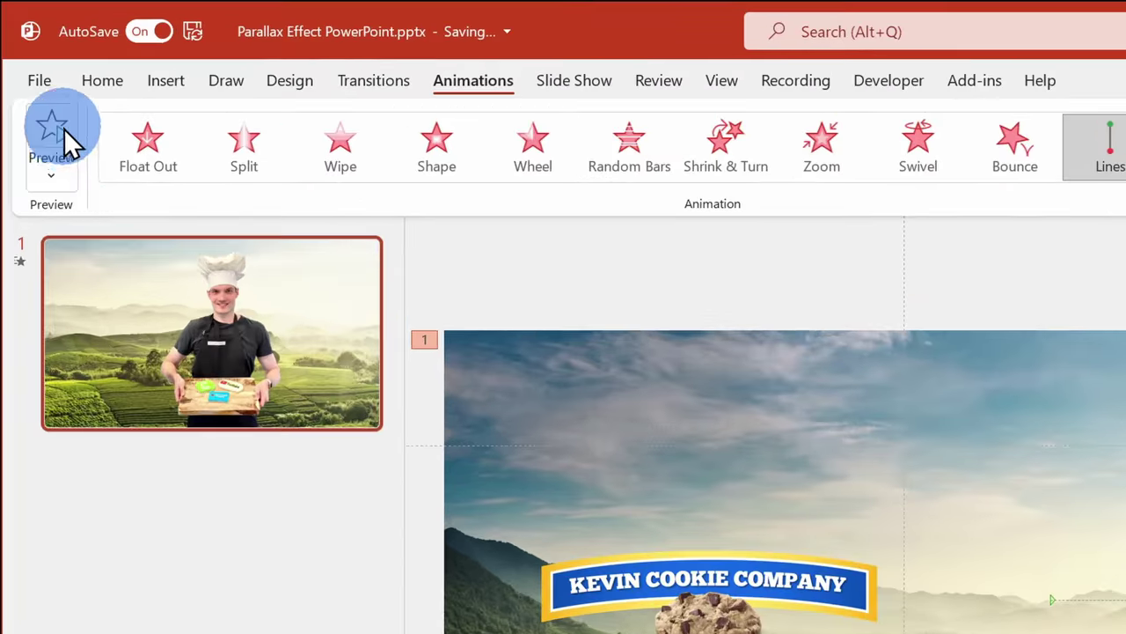
click(35, 71)
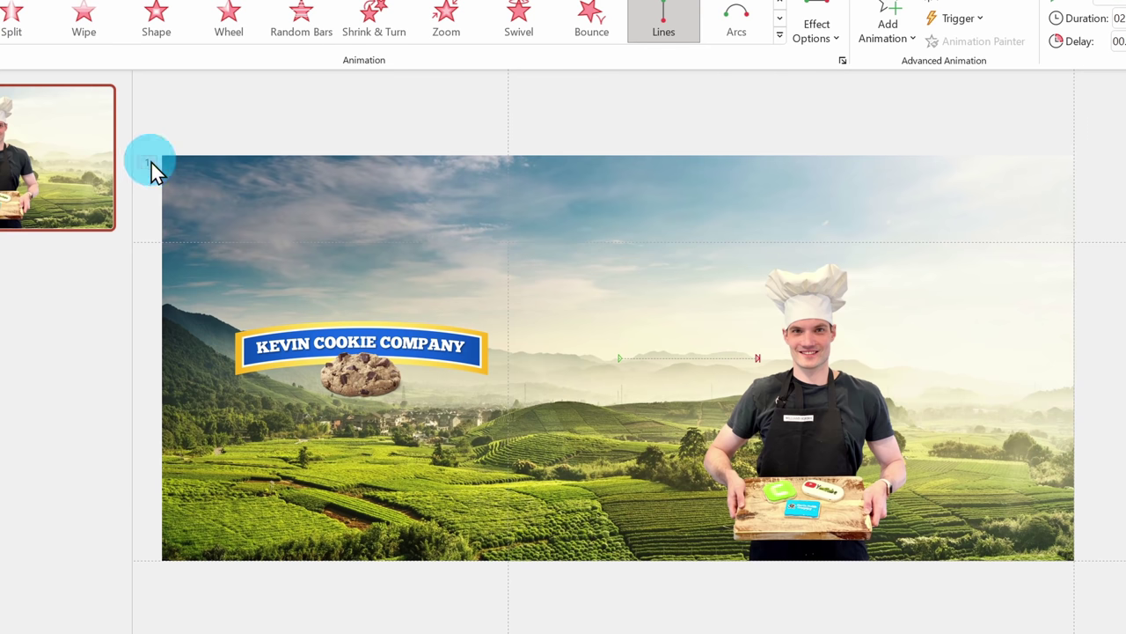
Step: Drag the background path's end point to shorten and fine-tune its travel distance
click(151, 163)
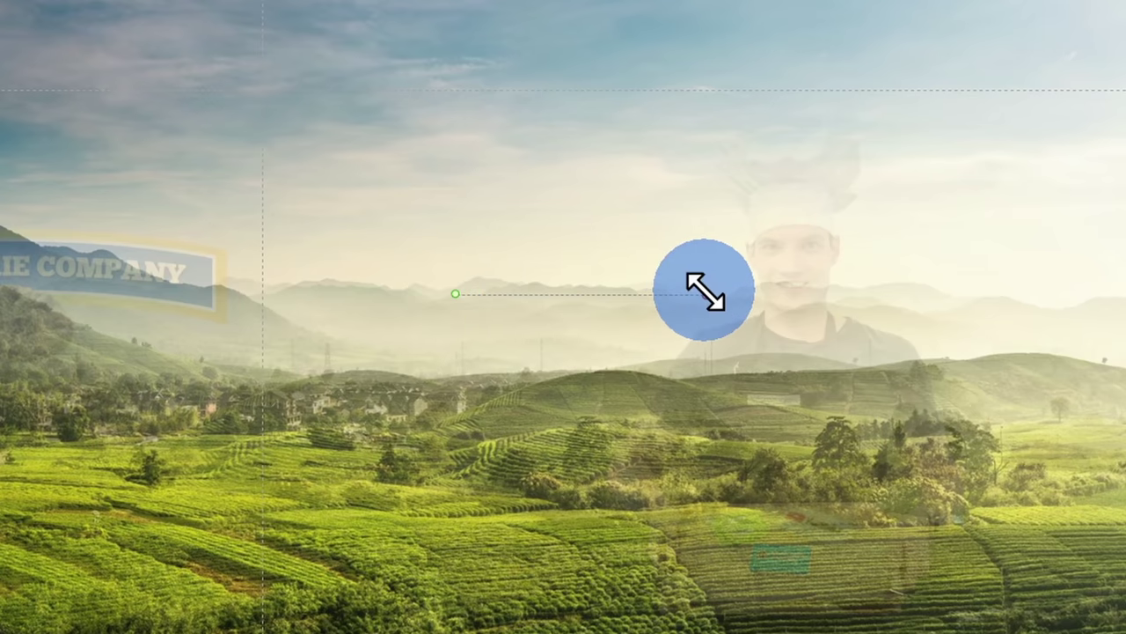
drag(704, 290, 664, 294)
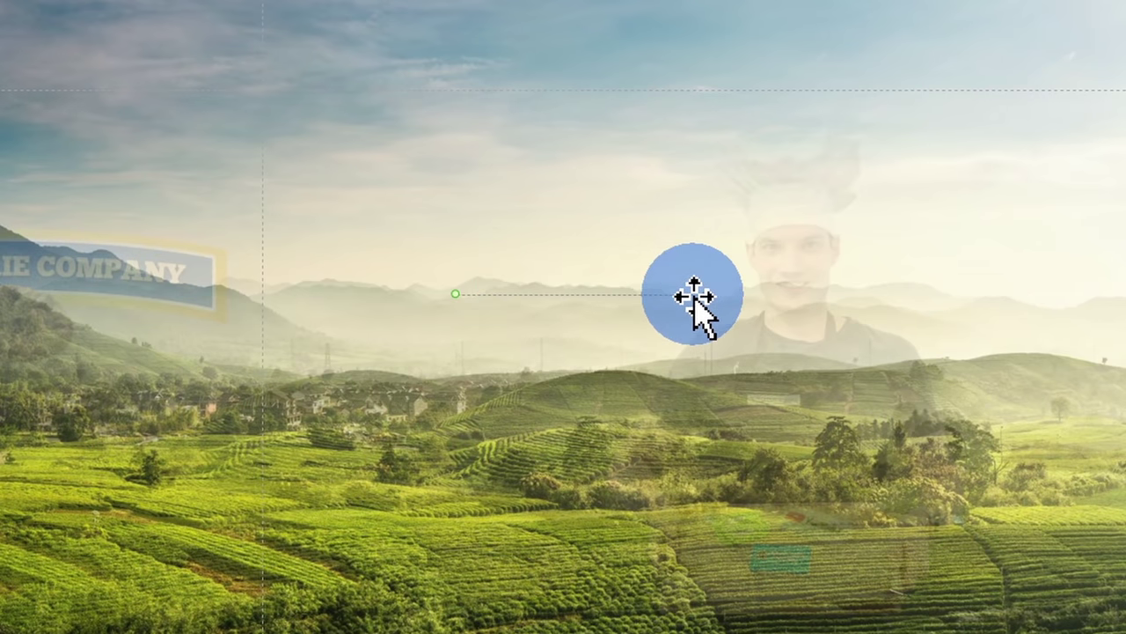
drag(706, 296, 714, 297)
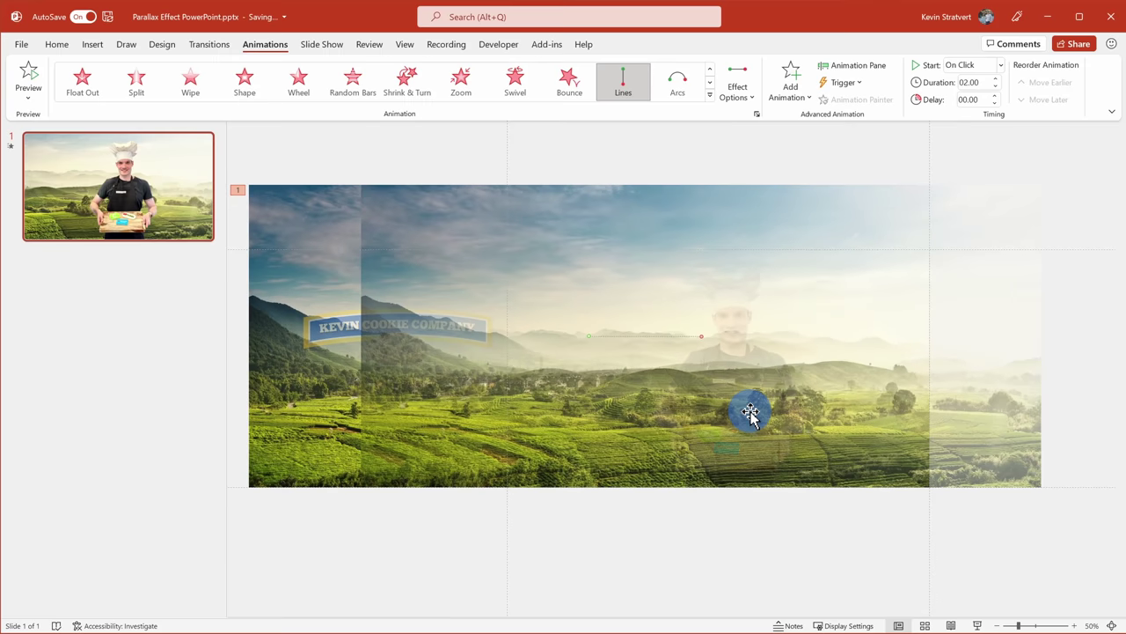
click(629, 180)
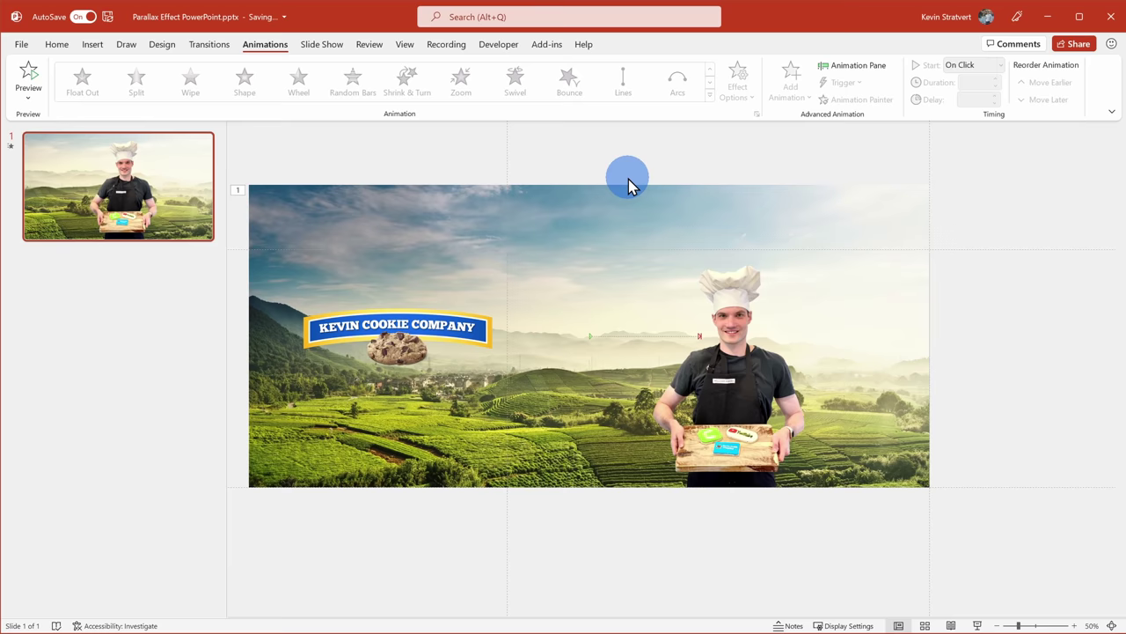
Step: Add a Lines motion path to the KEVIN COOKIE COMPANY banner, direction Right
click(419, 326)
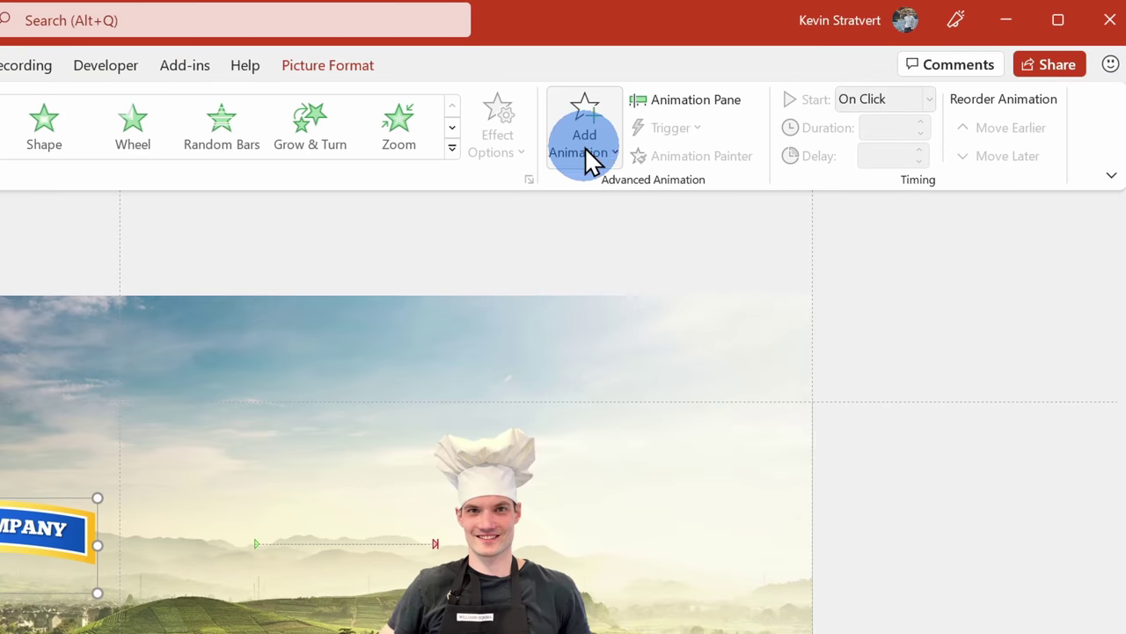
click(791, 93)
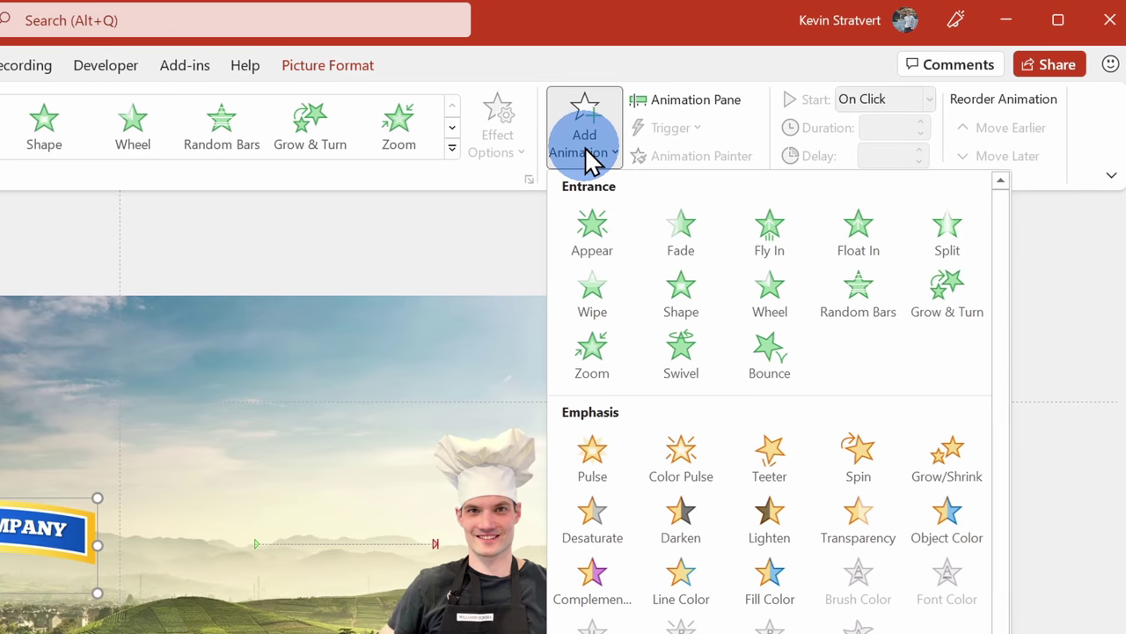
scroll(629, 264, down, 3)
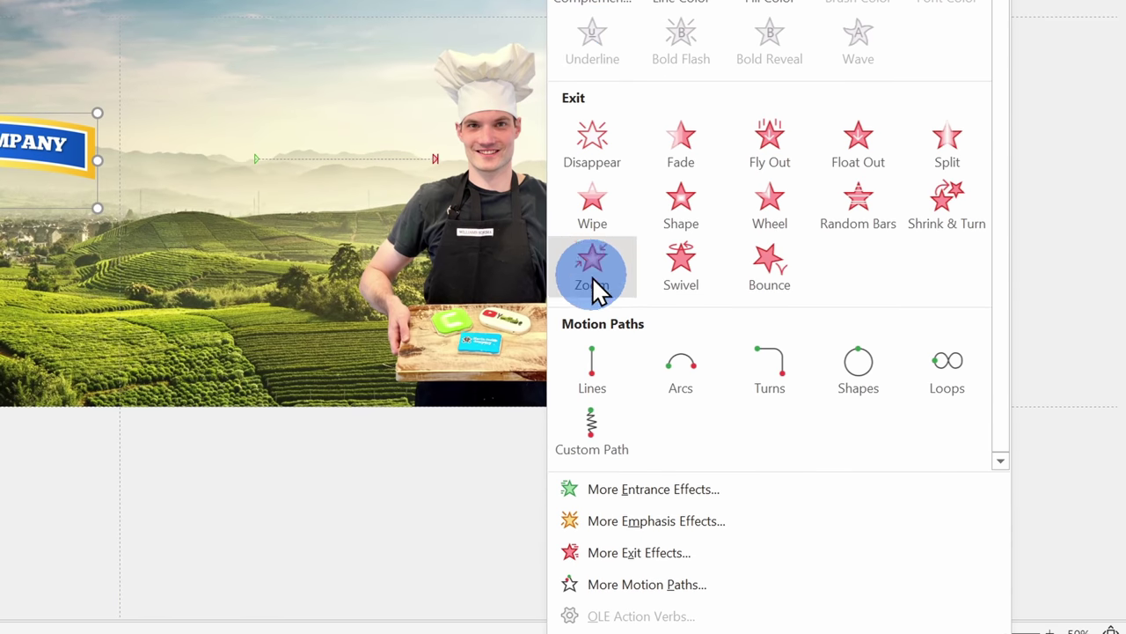
click(600, 369)
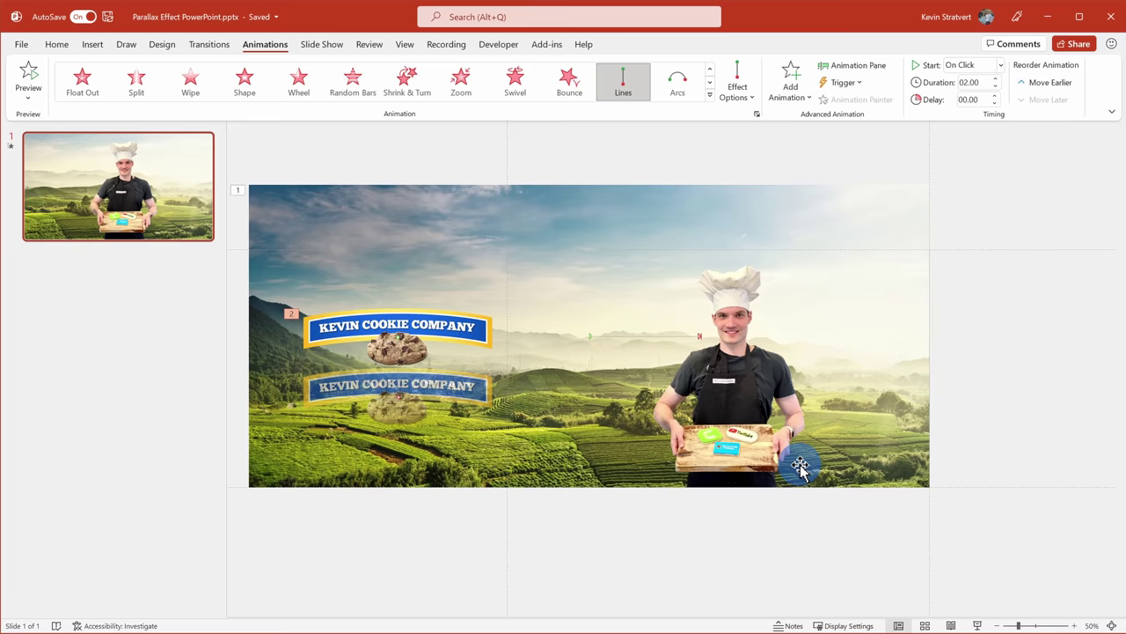
click(715, 93)
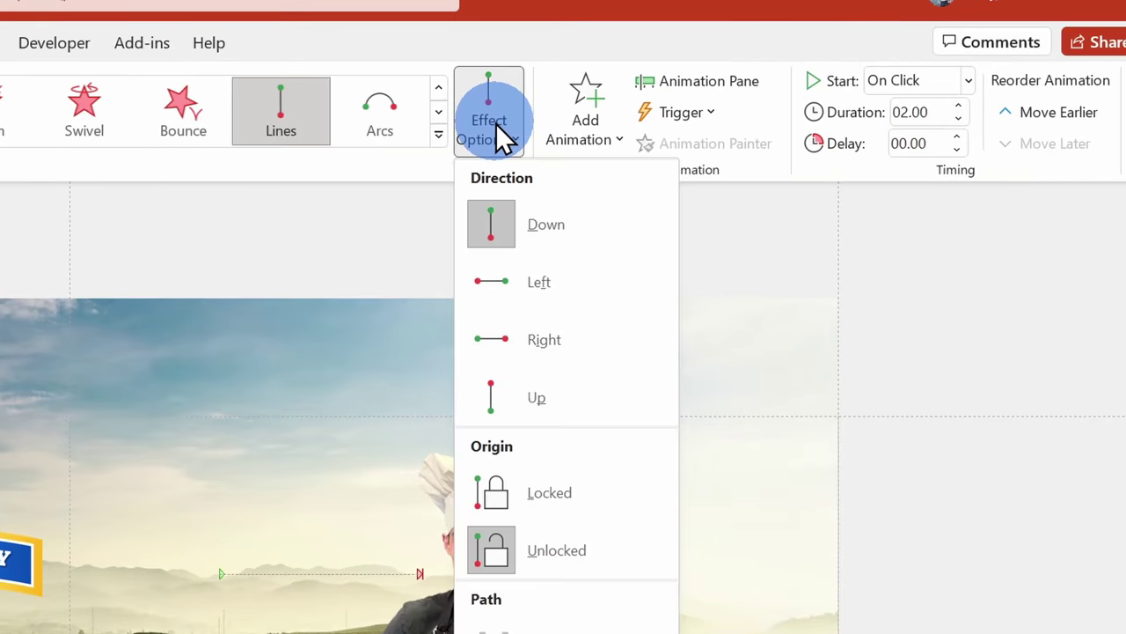
click(564, 341)
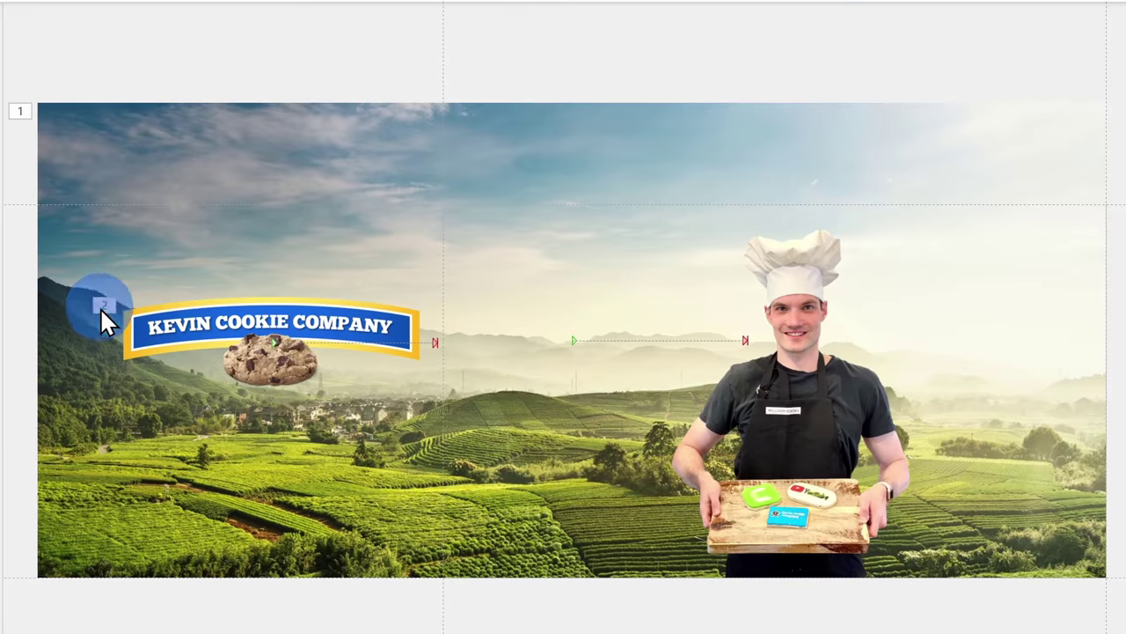
Step: Drag the banner's path end across to the slide's right beside the chef, then preview
click(102, 308)
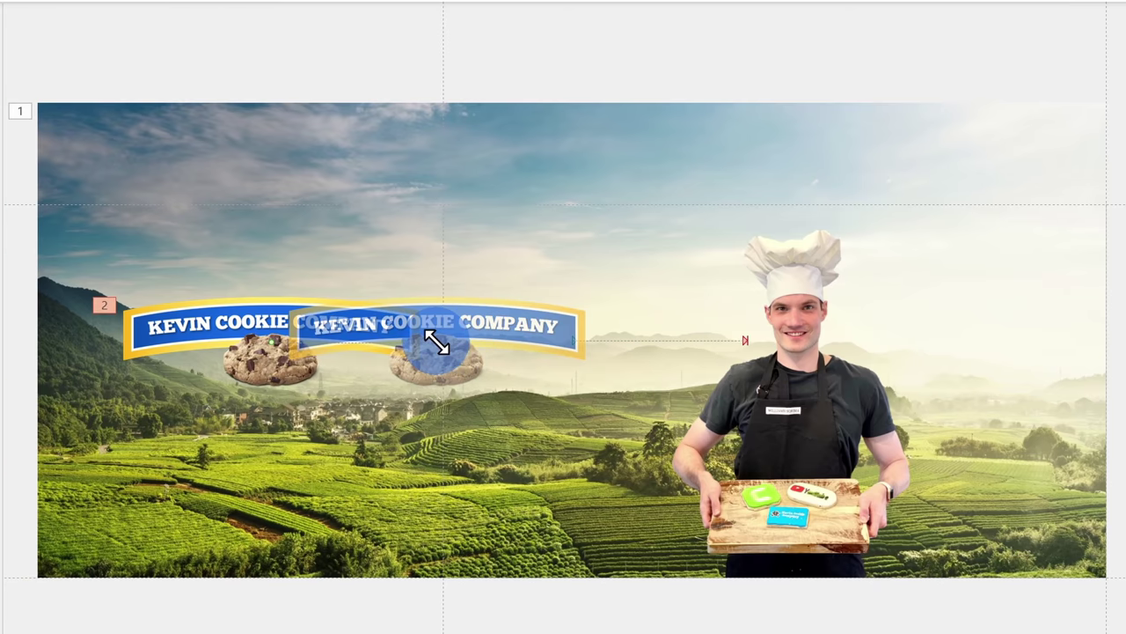
mouse_move(406, 344)
mouse_down()
mouse_move(659, 322)
mouse_move(906, 331)
mouse_up()
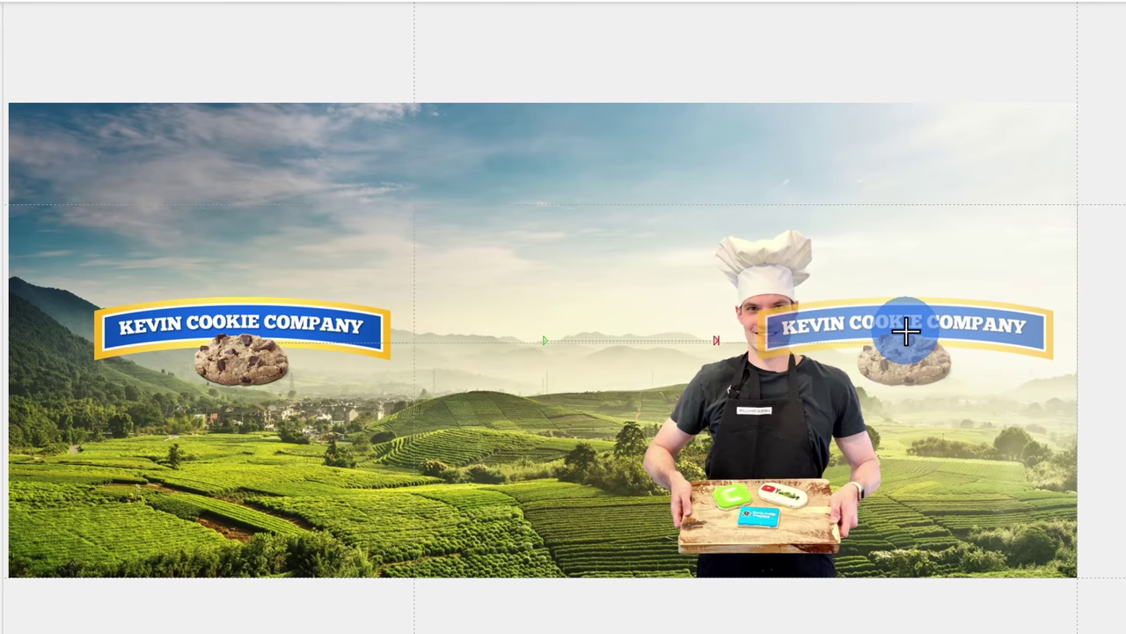
drag(906, 331, 906, 331)
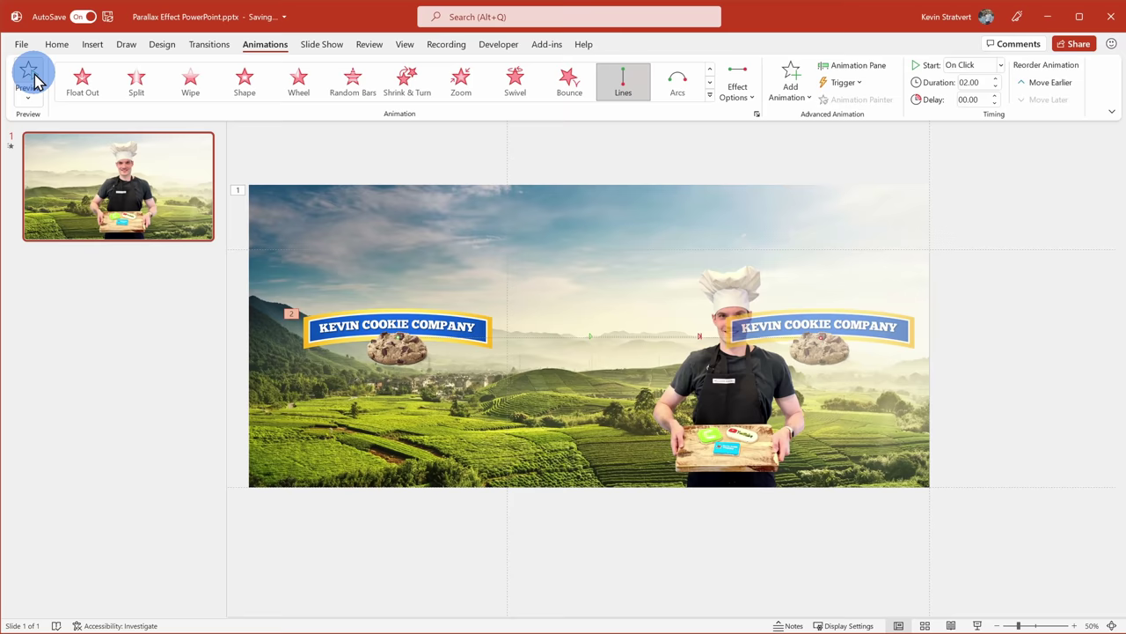
click(33, 78)
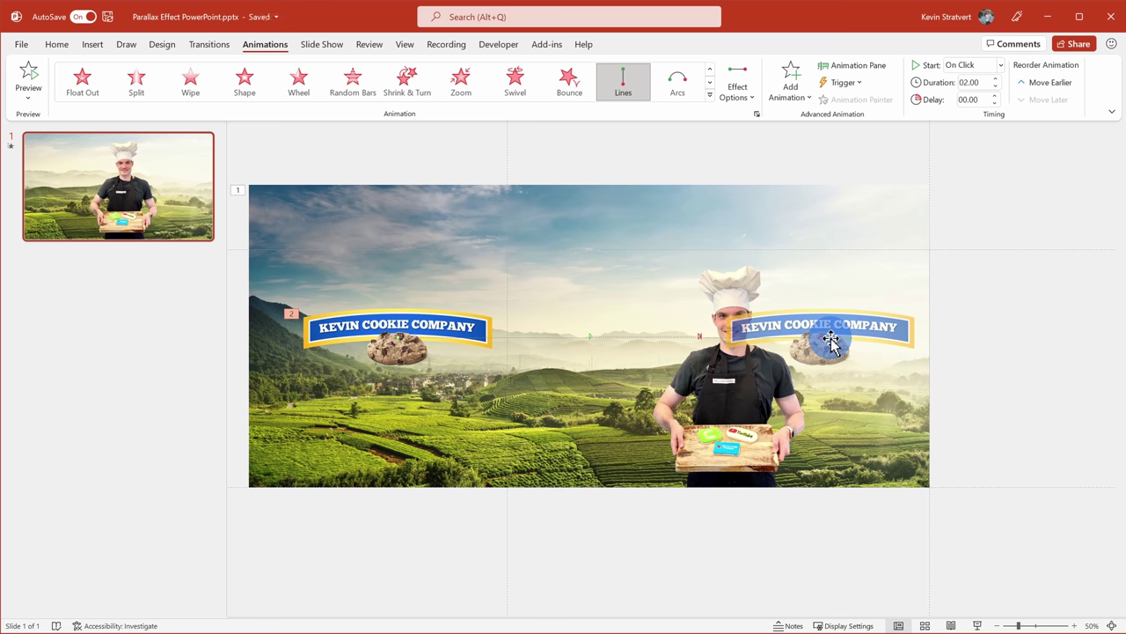
click(732, 416)
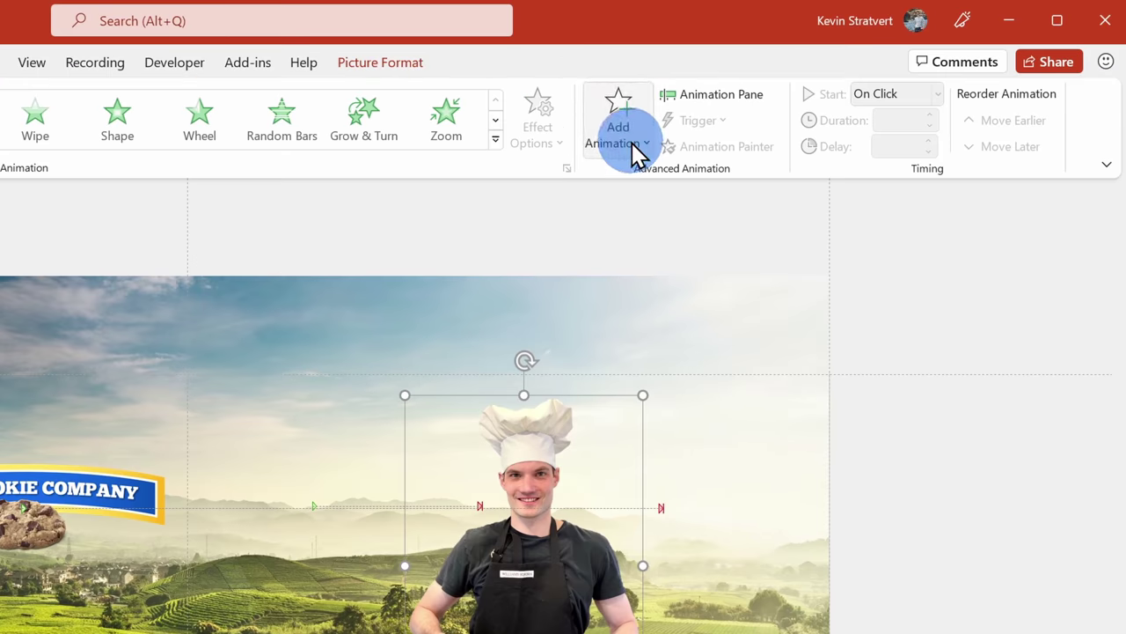
Step: Give the chef picture a Lines motion path, direction Left, with its end point shortened
click(800, 97)
scroll(651, 264, down, 3)
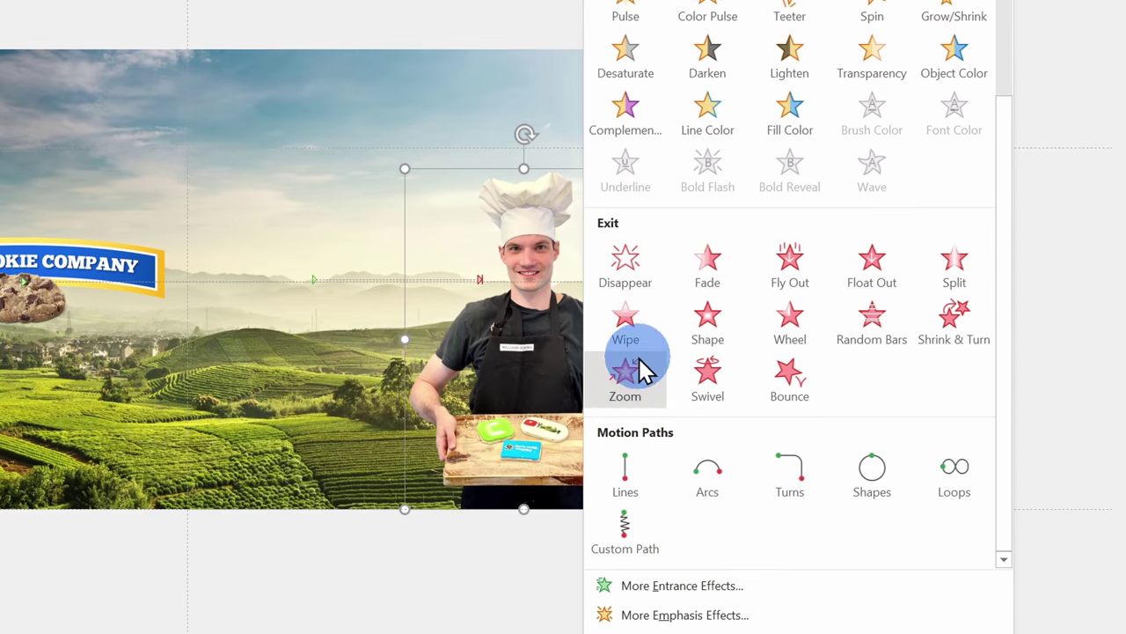
click(630, 471)
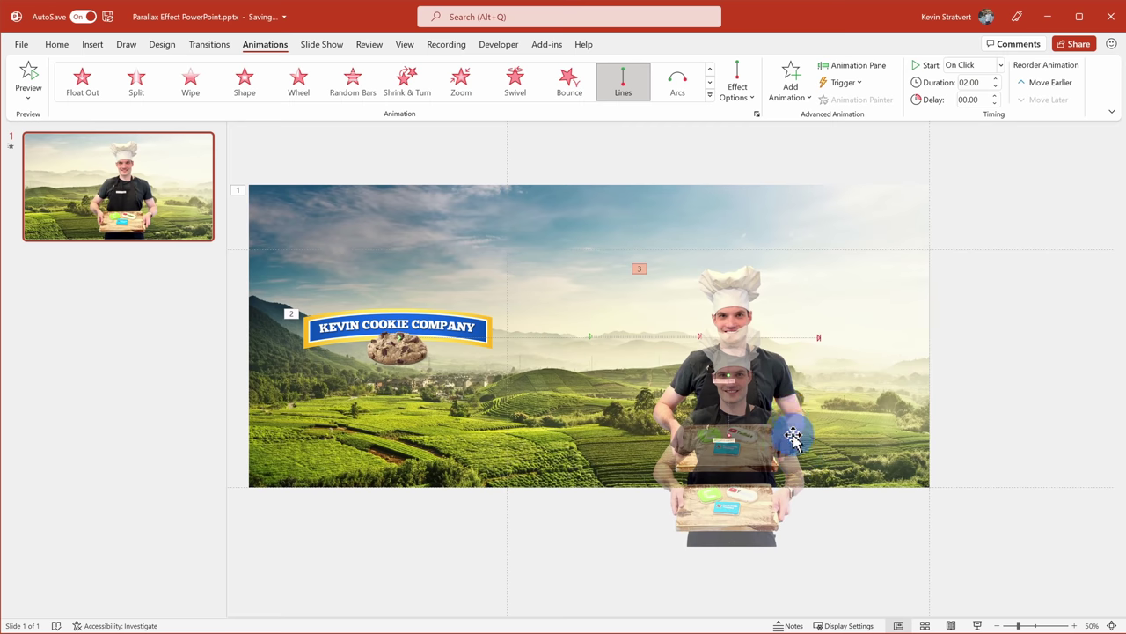
click(738, 86)
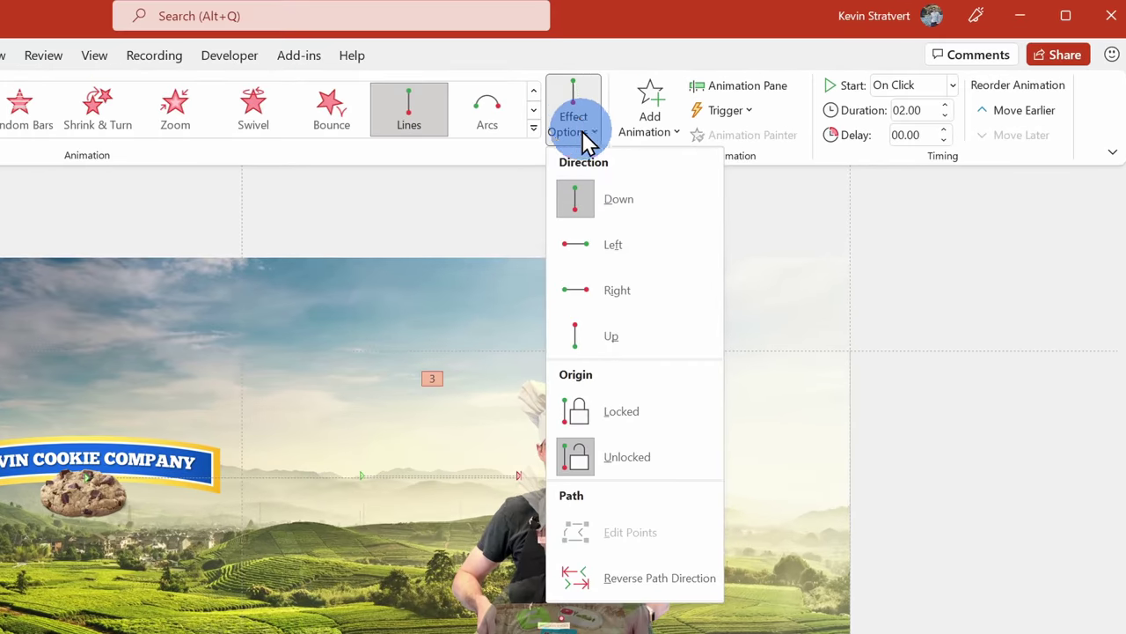
click(625, 249)
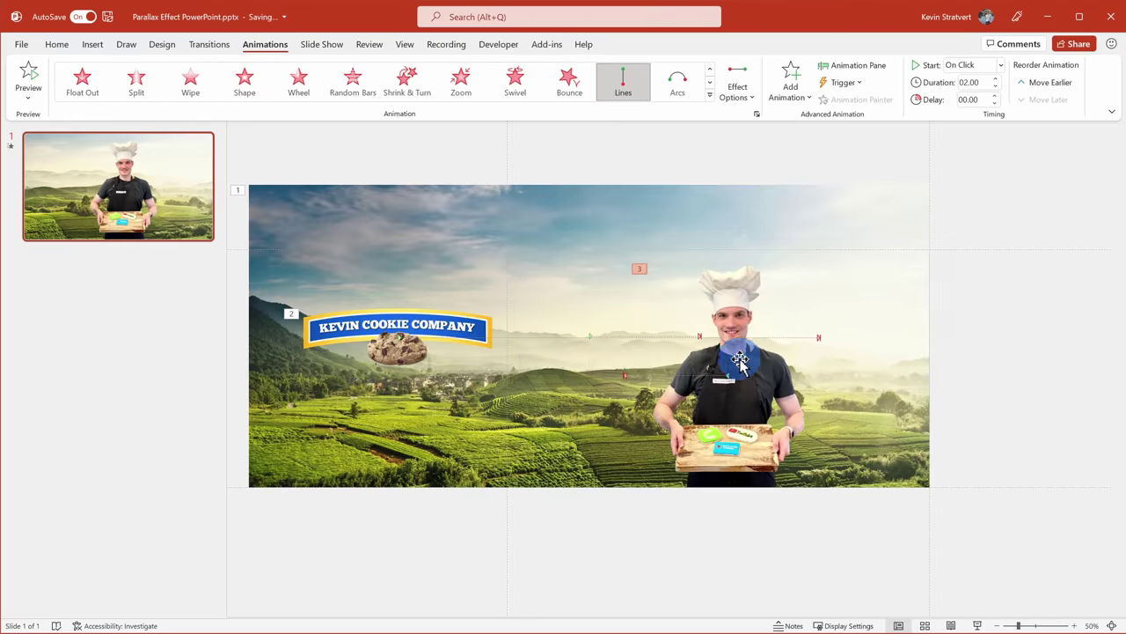
mouse_move(599, 369)
mouse_down()
mouse_move(628, 377)
mouse_move(645, 368)
mouse_up()
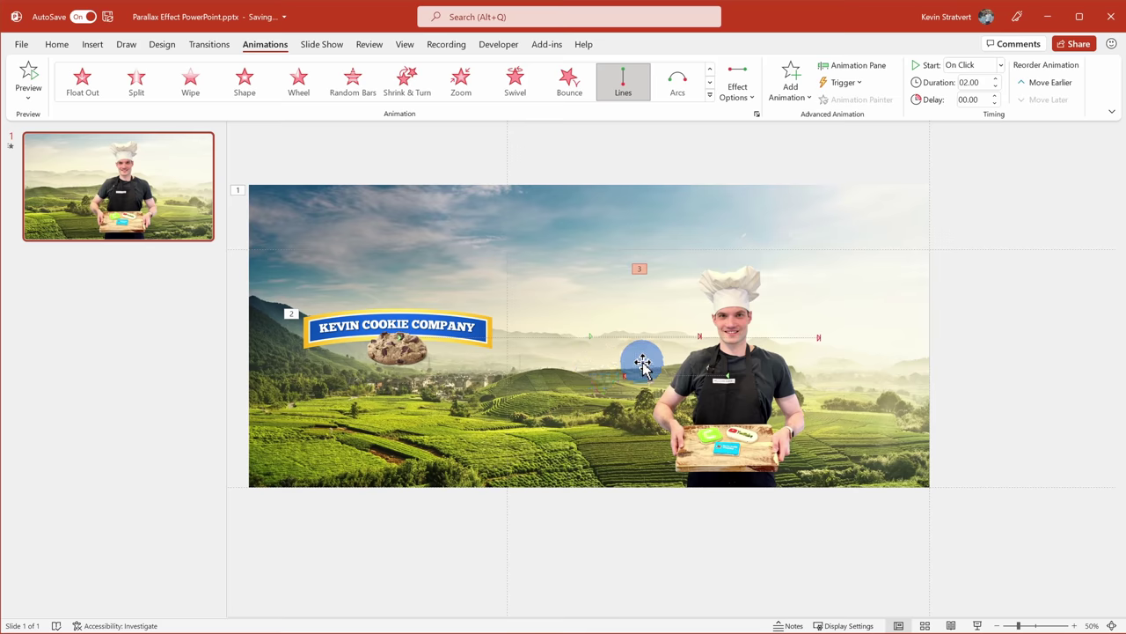
click(735, 163)
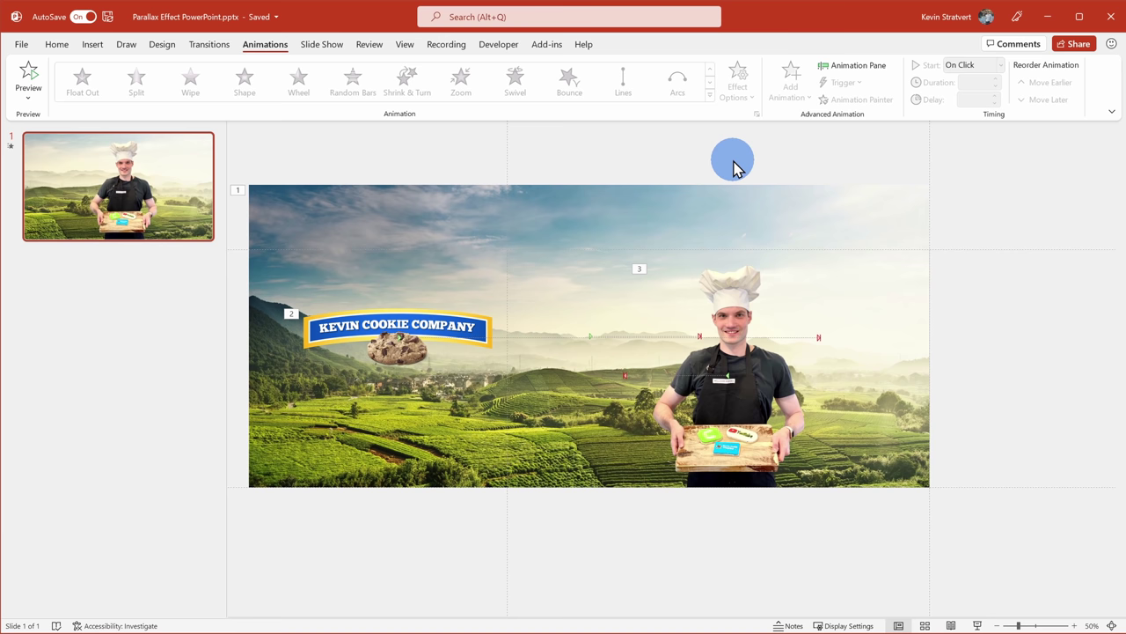
Step: Select the background, banner and chef and change their animation Duration from 02.00 to 6 seconds
click(28, 74)
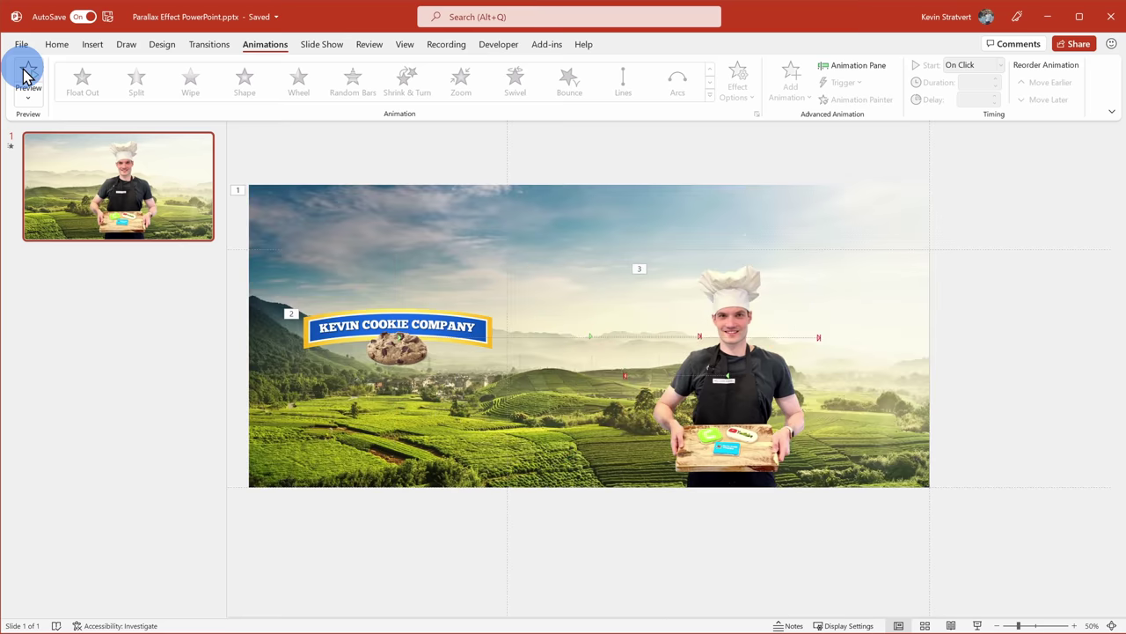
click(326, 231)
ctrl+click(377, 327)
ctrl+click(722, 337)
click(958, 81)
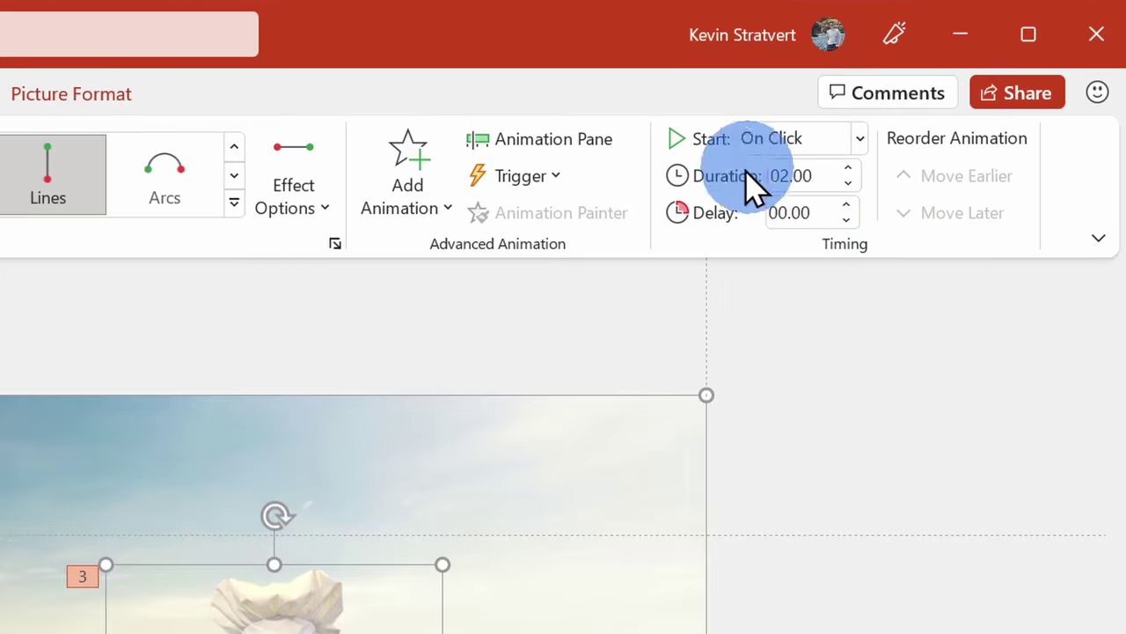
double_click(790, 171)
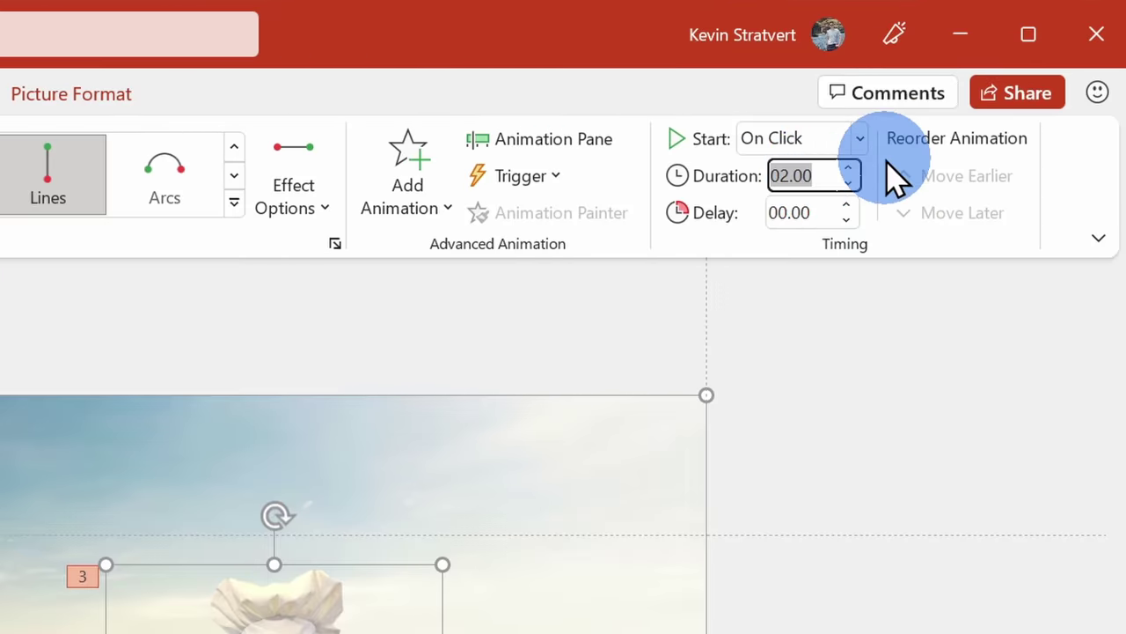
text(6)
key(Return)
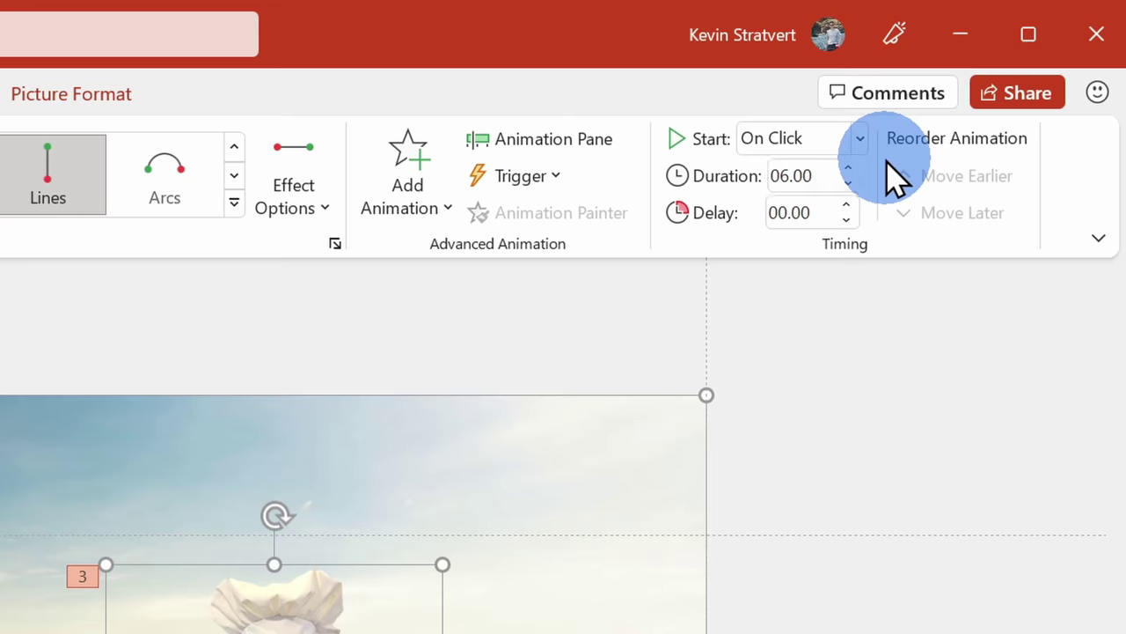
click(585, 357)
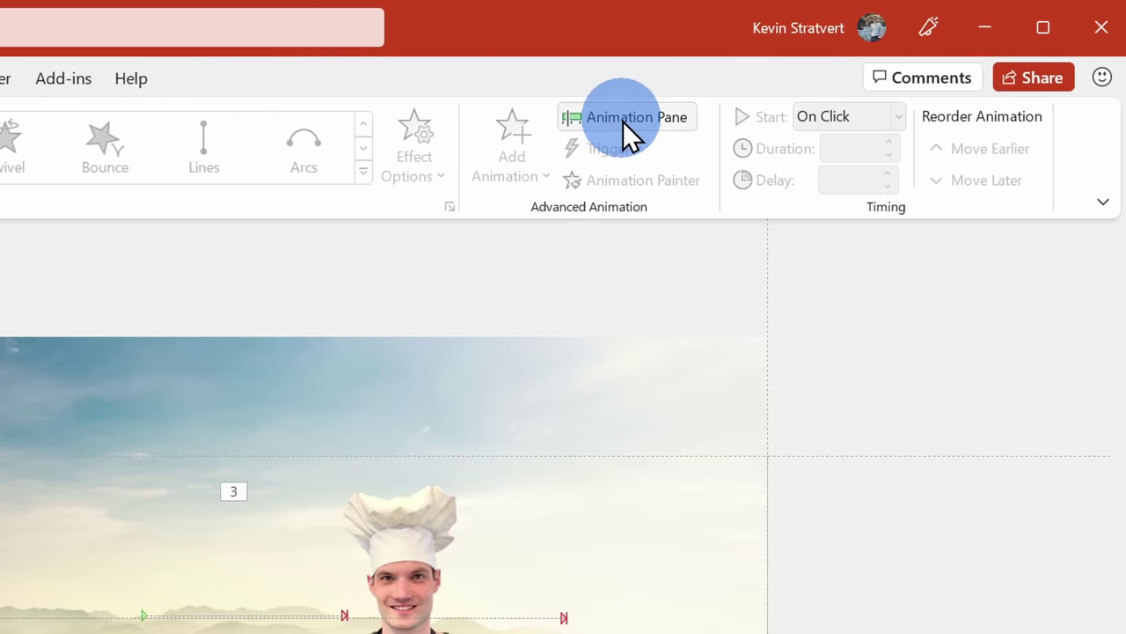
Step: In the Animation Pane, set KCC Logo and Kevin to Start With Previous, then preview
click(624, 122)
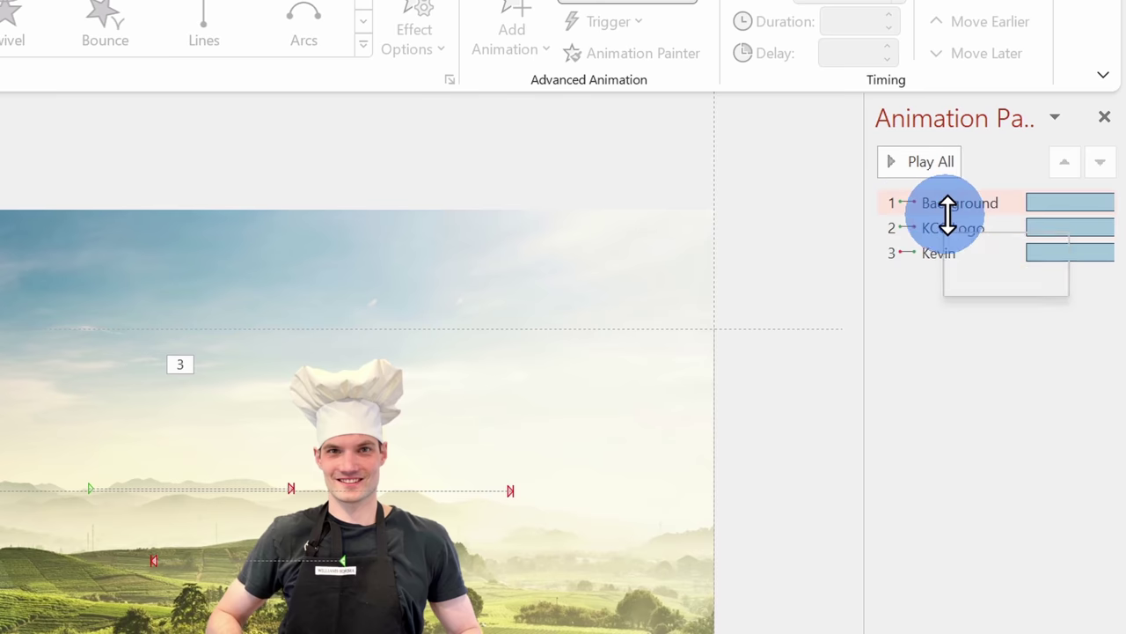
right_click(902, 227)
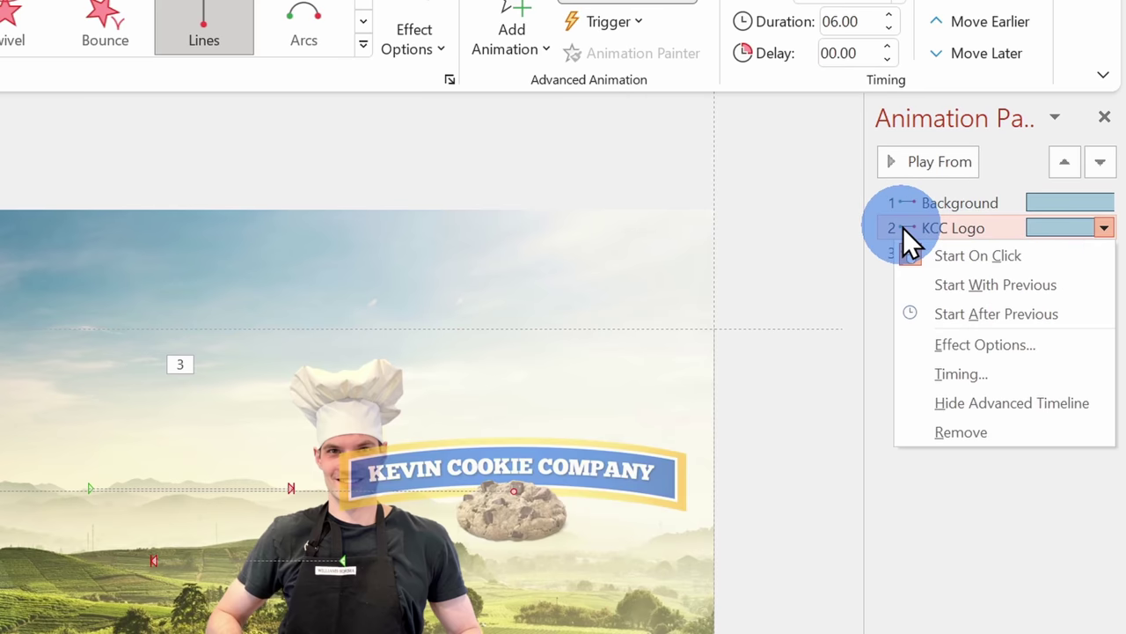
click(951, 285)
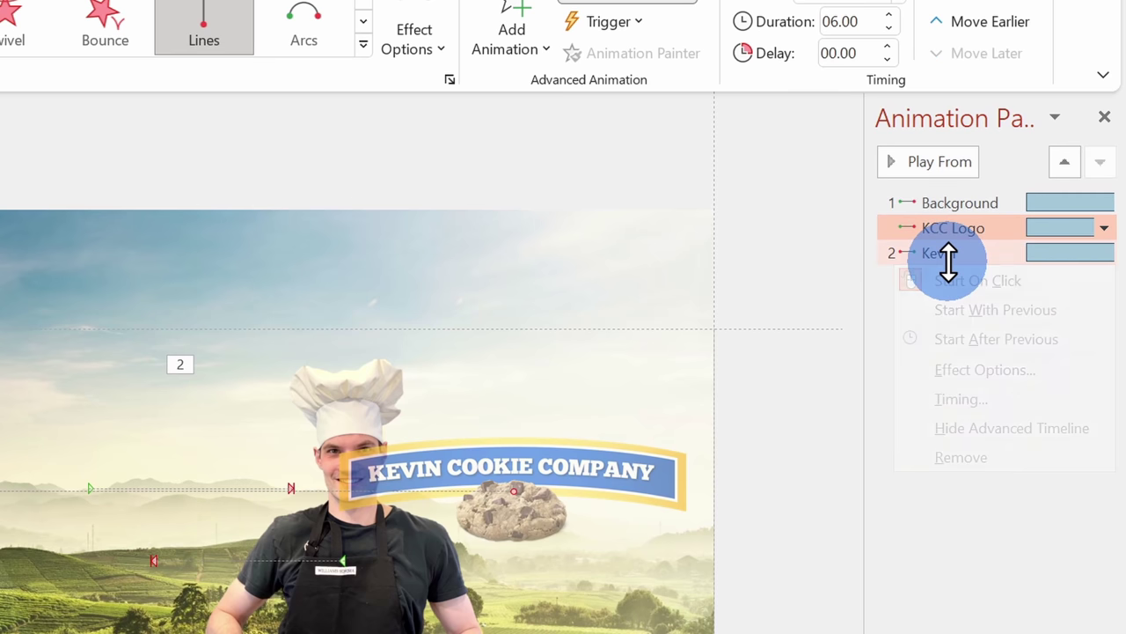
right_click(948, 258)
click(961, 308)
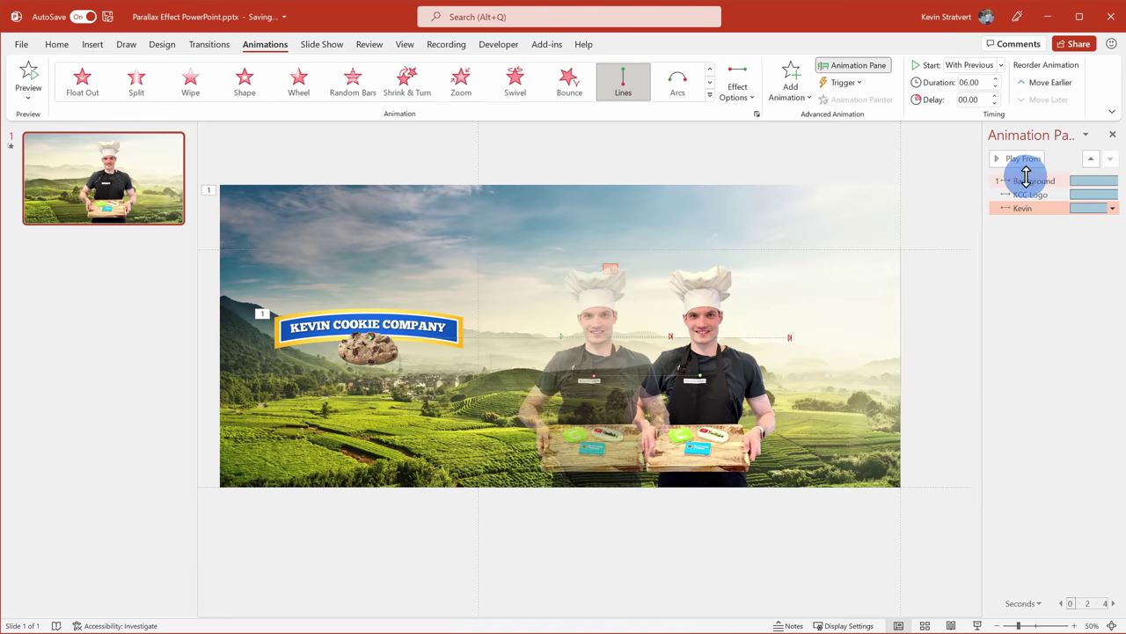
drag(1025, 176, 1027, 255)
click(27, 74)
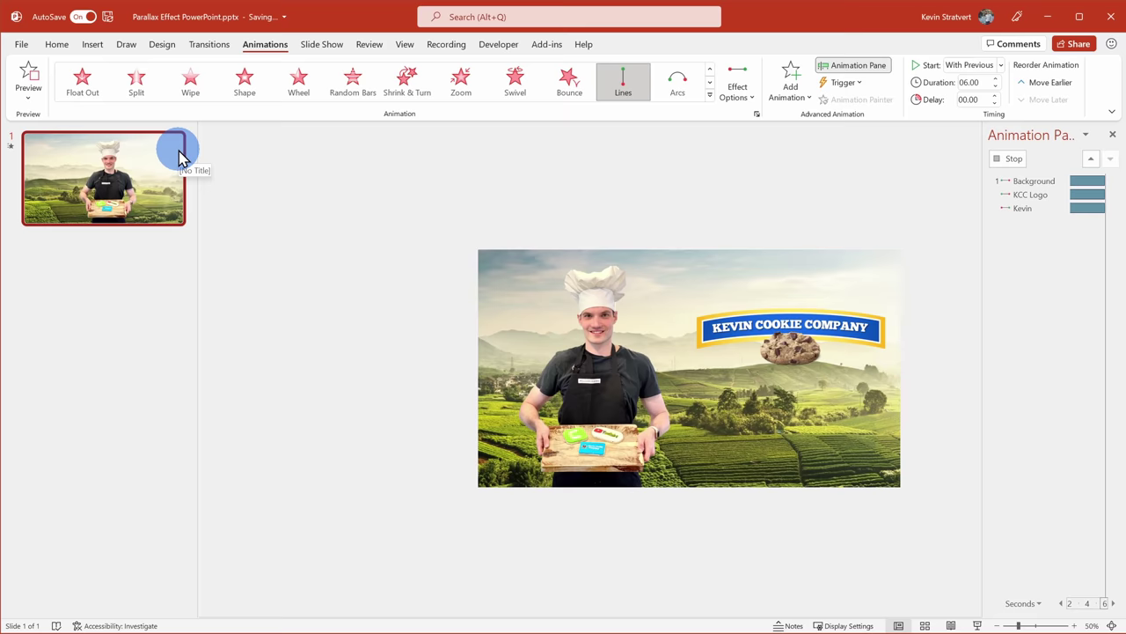
click(669, 164)
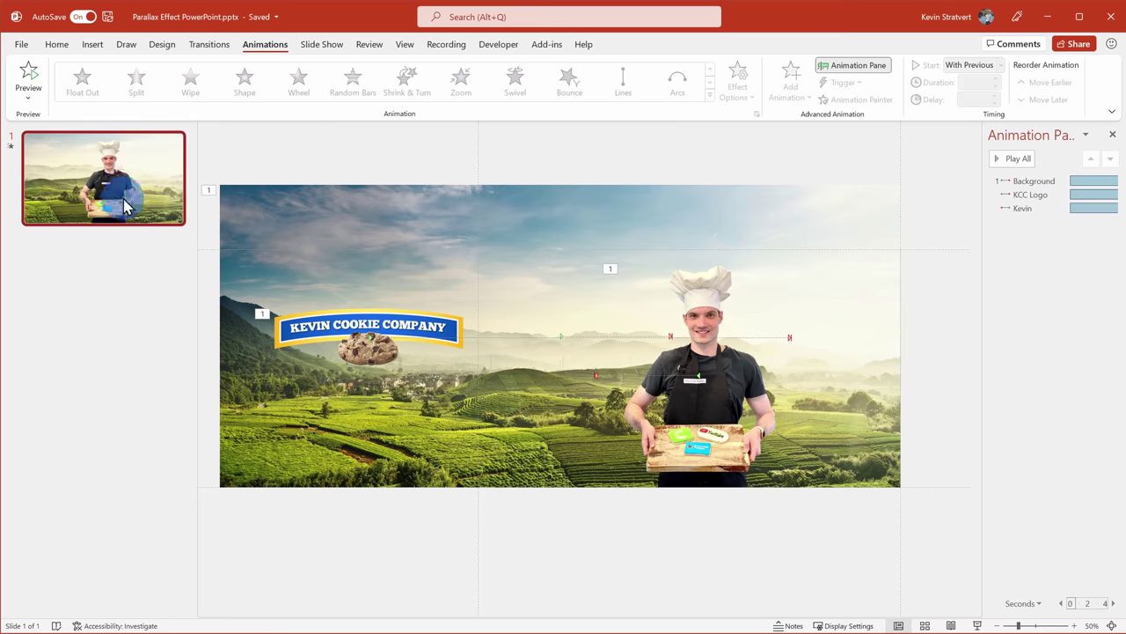
Step: Duplicate slide 1 with Ctrl+D and delete all three animations from the copy
key(ctrl+d)
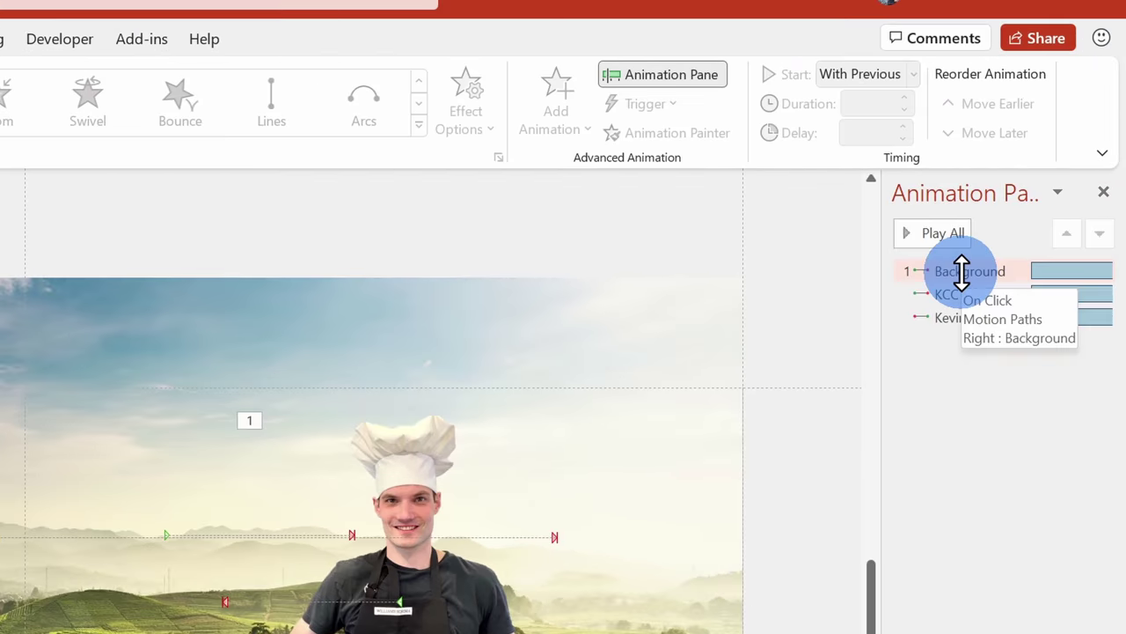
click(962, 271)
shift+click(960, 318)
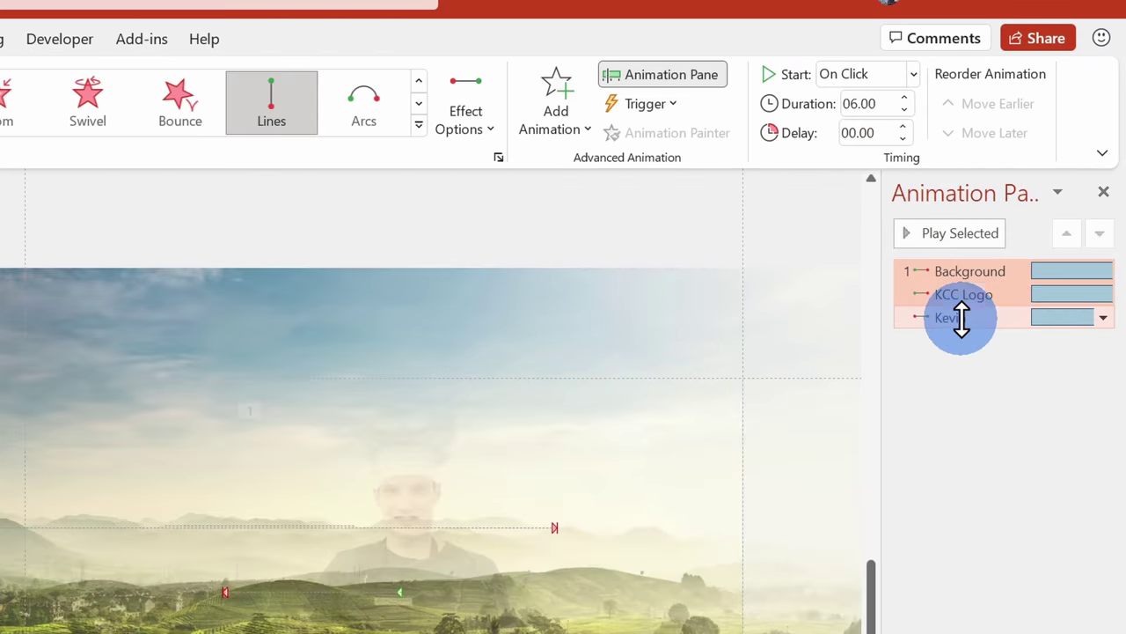
key(Delete)
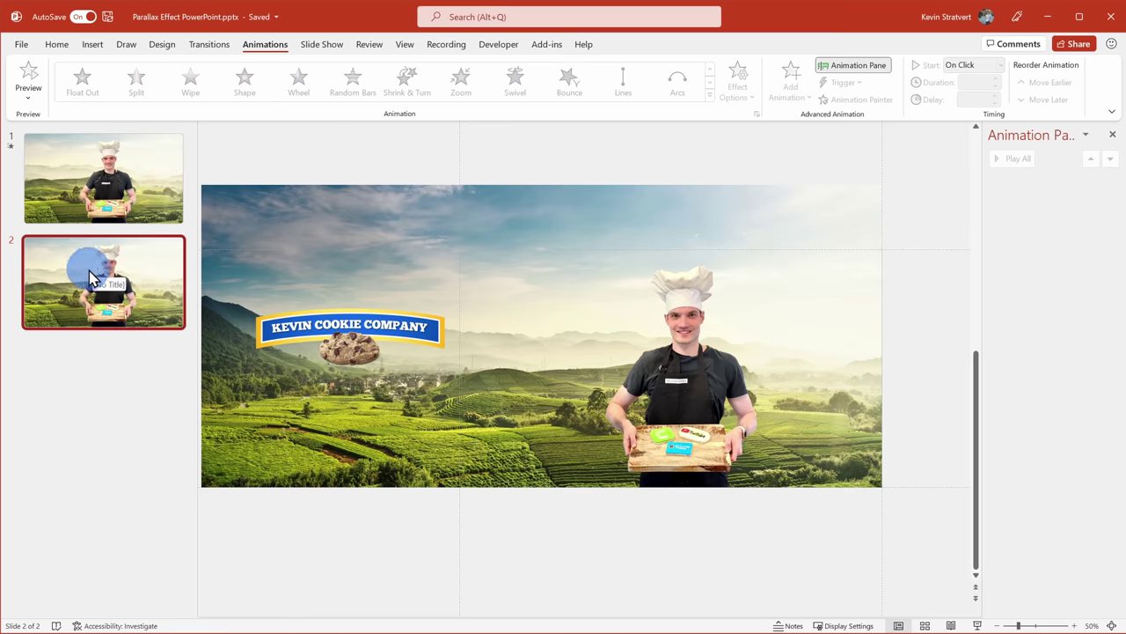
Step: Duplicate slide 2 to create slide 3 and select the new slide
key(ctrl+d)
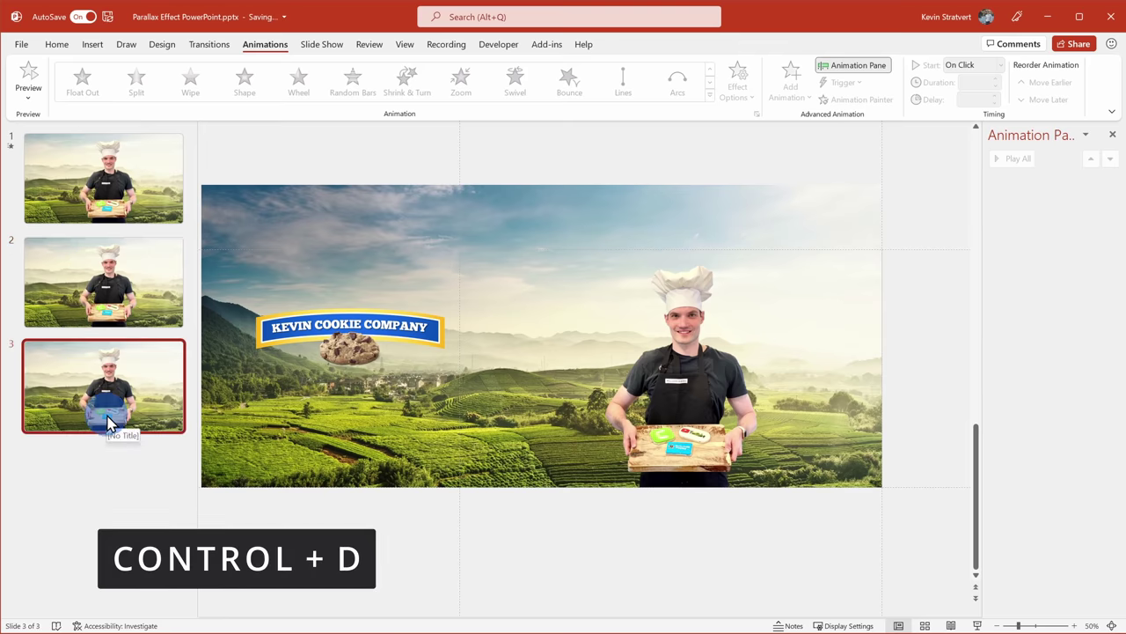
click(106, 296)
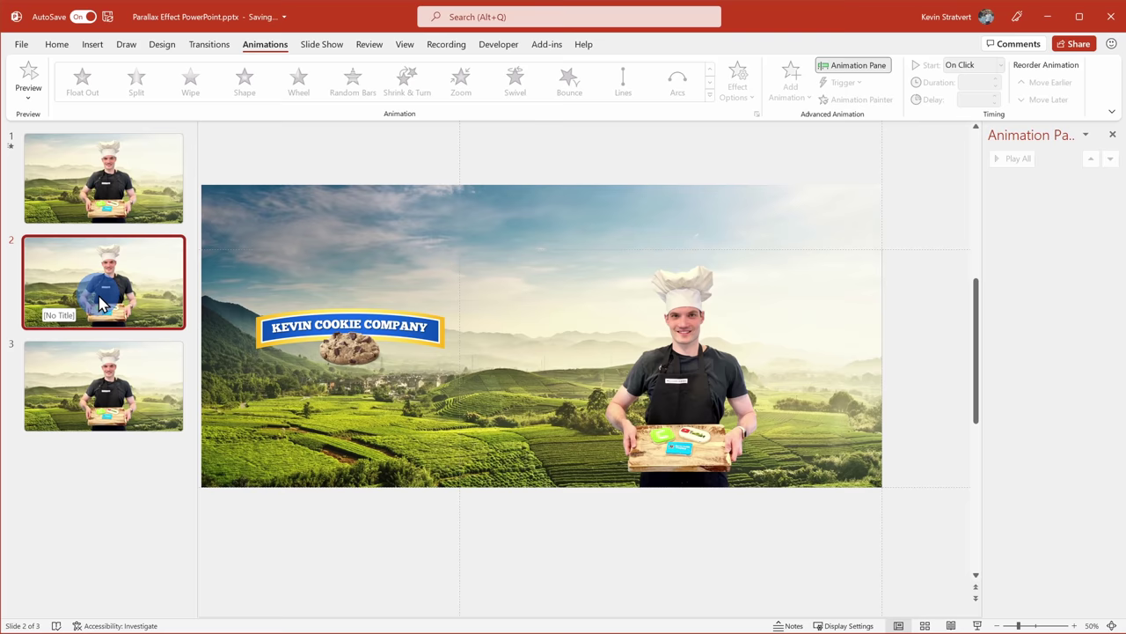
click(100, 373)
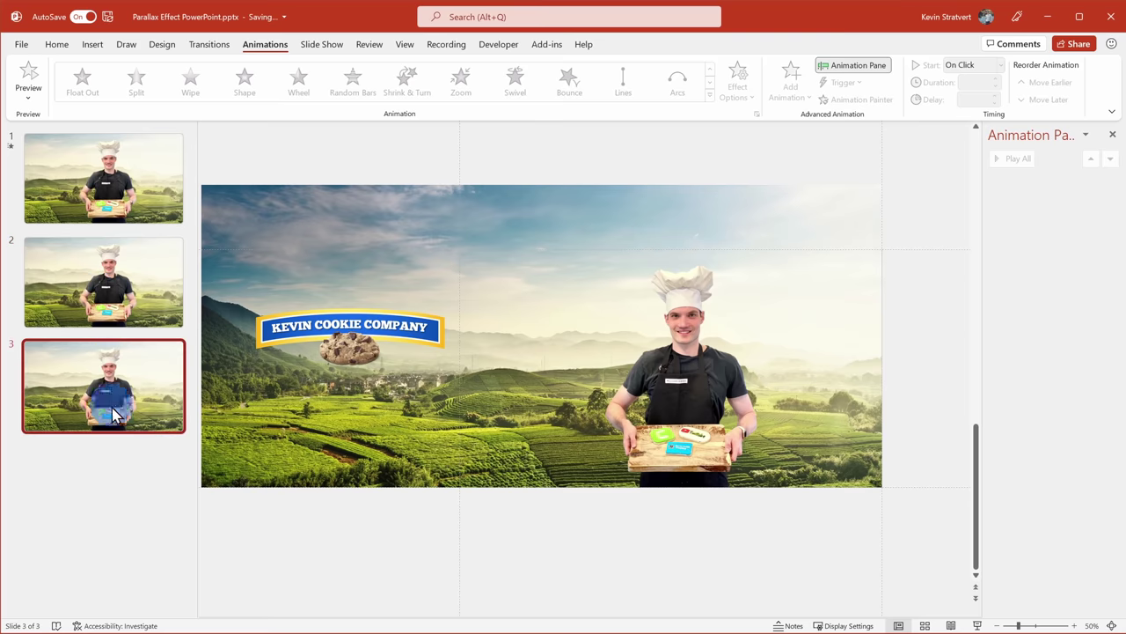
click(112, 405)
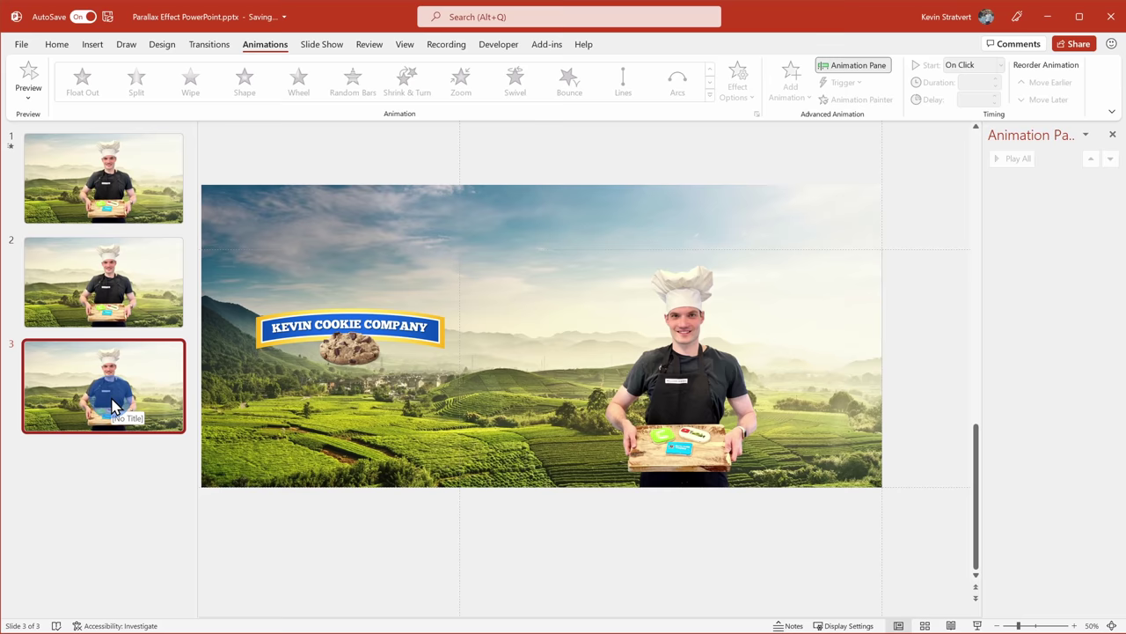
Step: On slide 3, move the logo right, the chef left and shift the background
drag(344, 329, 766, 323)
drag(769, 322, 769, 322)
drag(681, 384, 558, 393)
drag(360, 320, 472, 307)
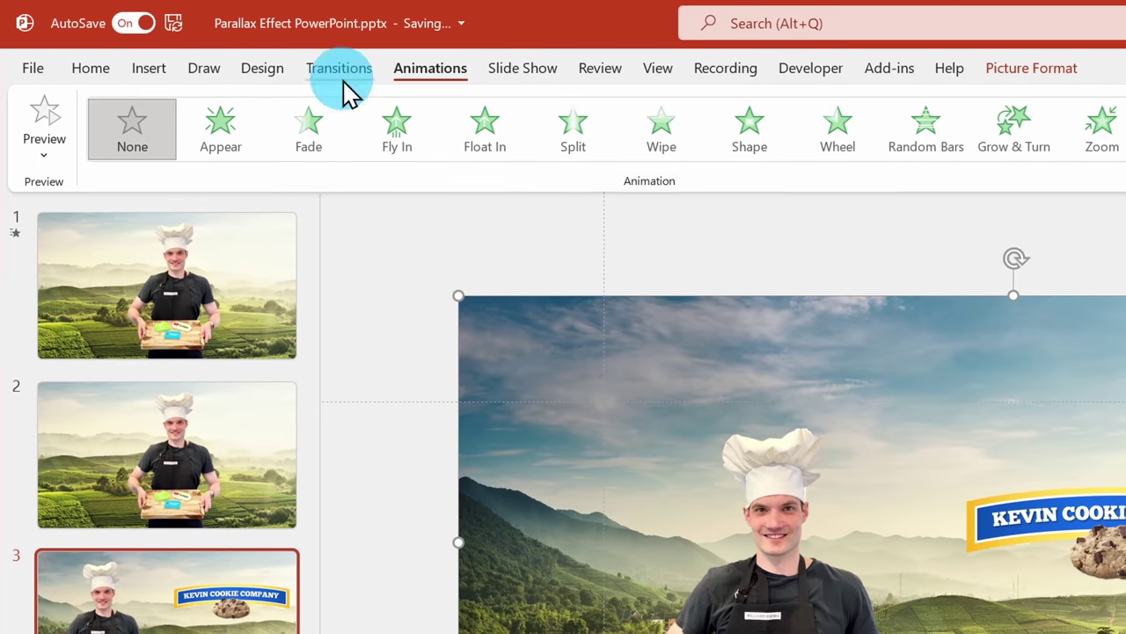
Step: Apply Morph to slide 3, raise its duration from 02.00 to 06.00, and preview
click(342, 81)
click(396, 136)
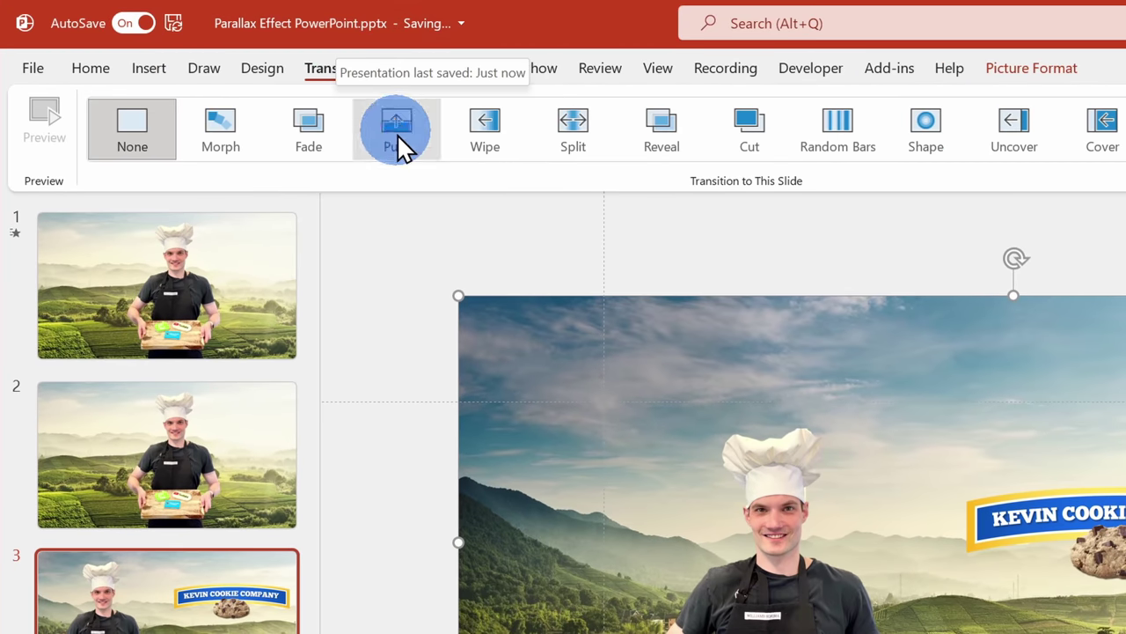
click(221, 145)
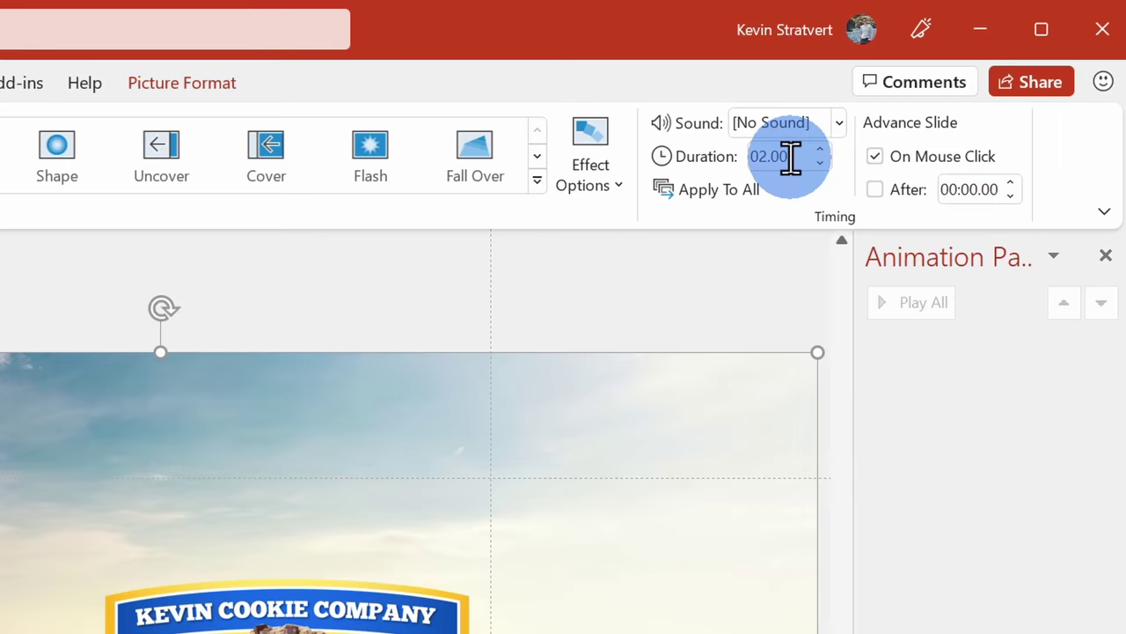
click(951, 82)
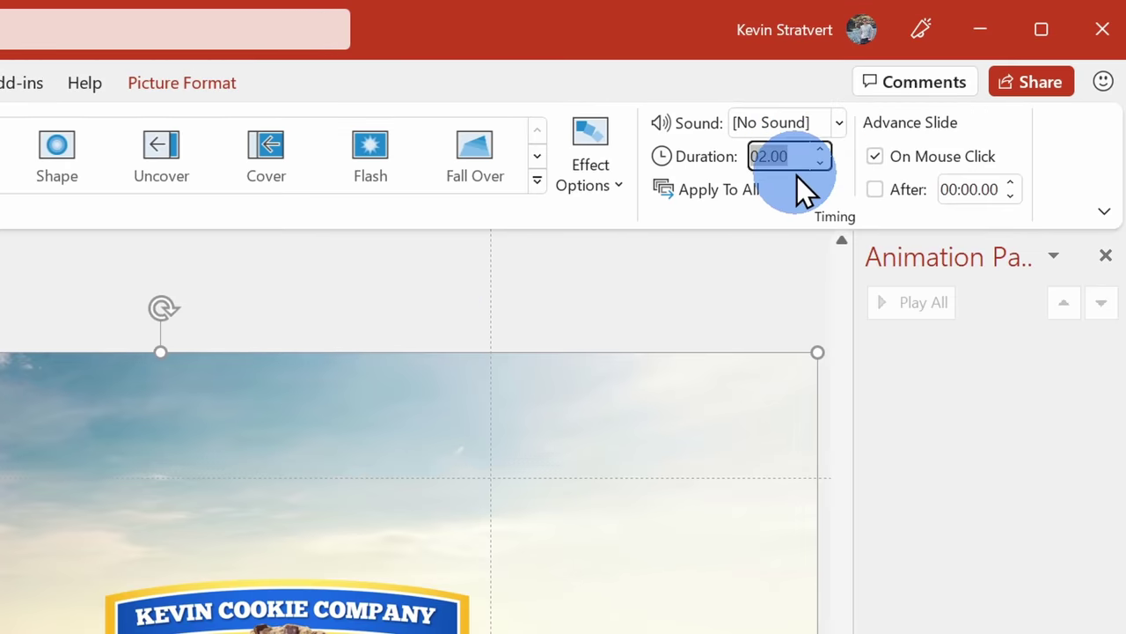
text(6)
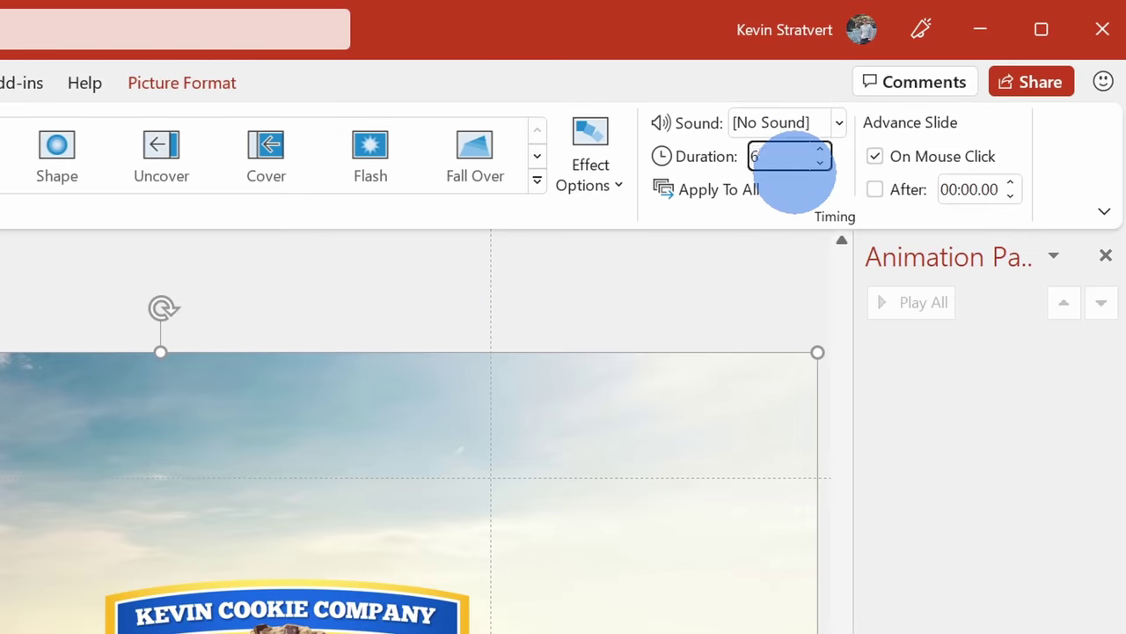
key(Return)
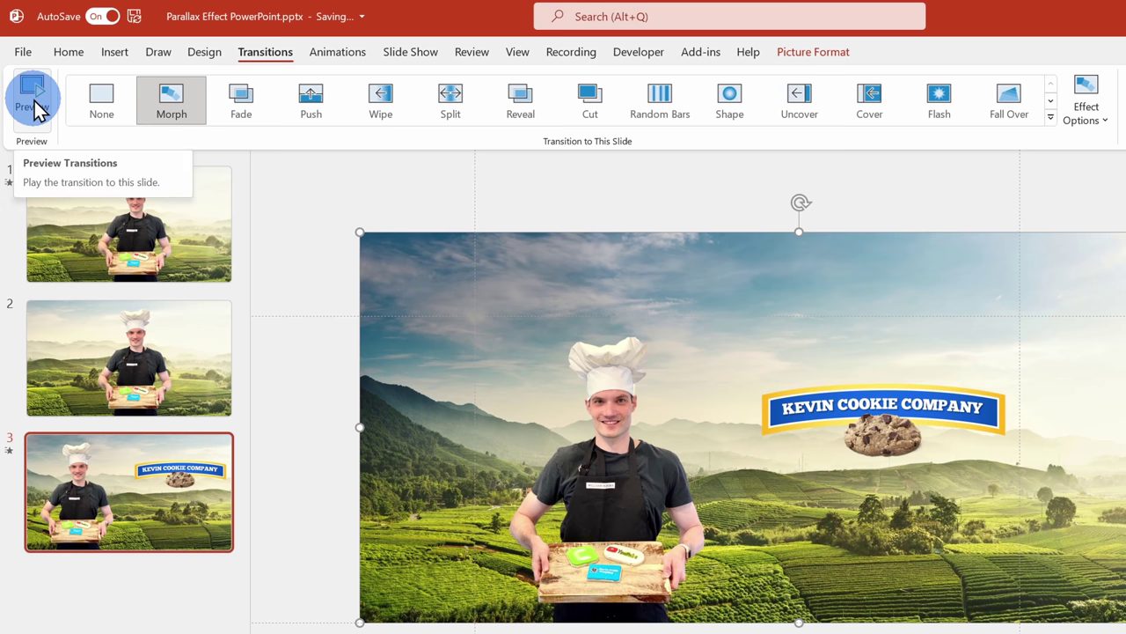
click(33, 104)
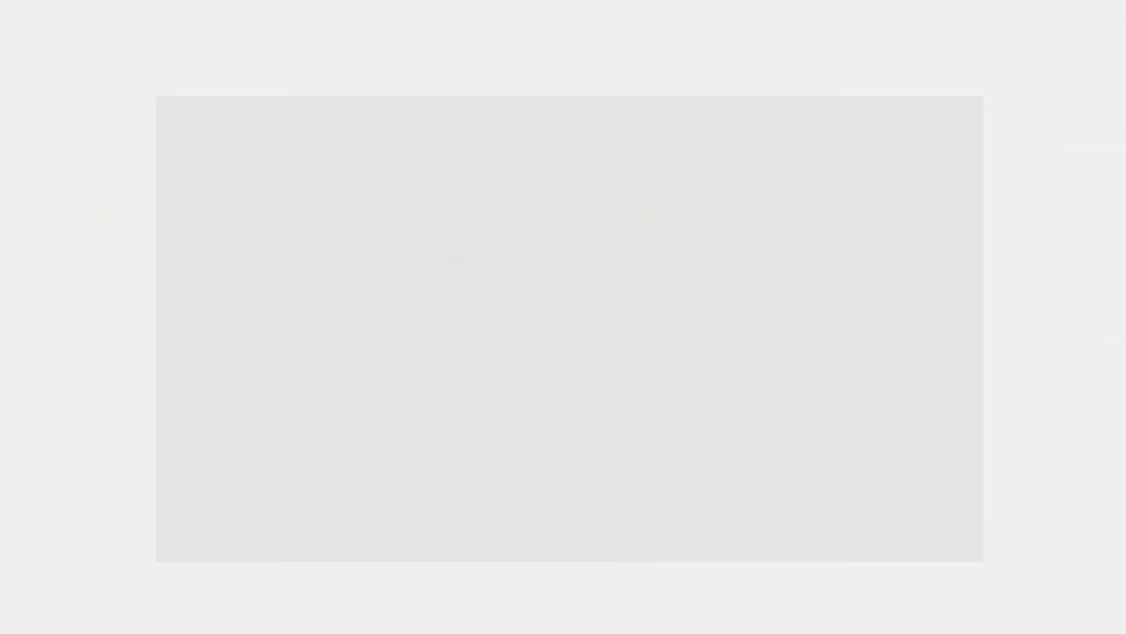